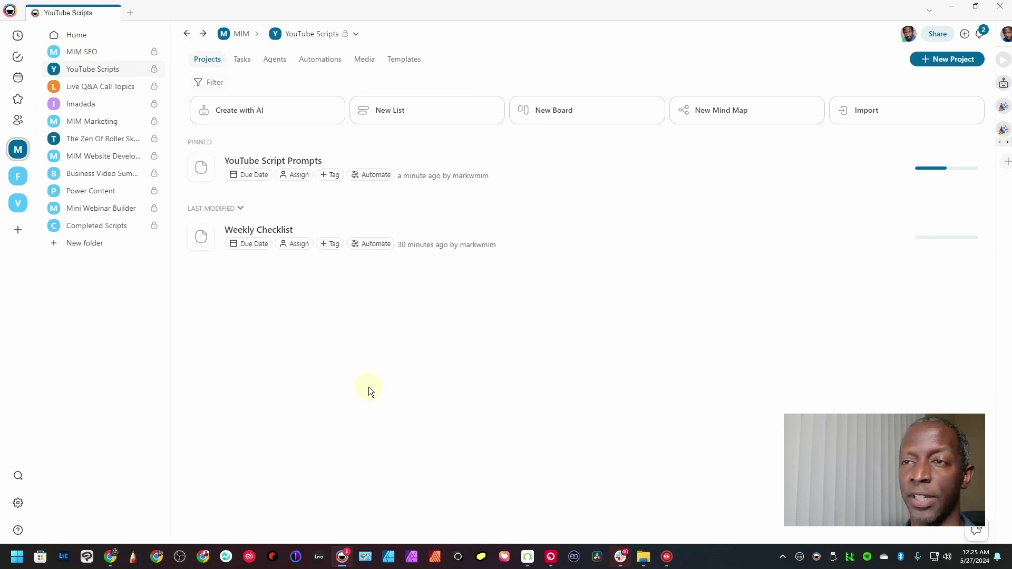
# - Open the Weekly Checklist project from the YouTube Scripts Projects tab
pyautogui.click(343, 230)
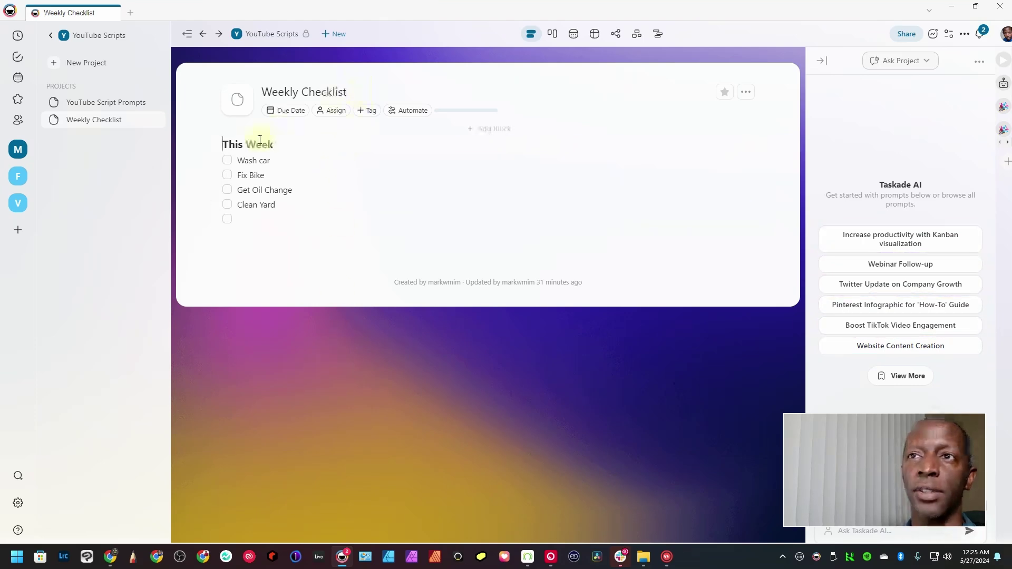
# - Check off Wash car, Fix Bike and Get Oil Change, leaving Clean Yard unchecked
pyautogui.click(230, 163)
pyautogui.click(227, 175)
pyautogui.click(227, 191)
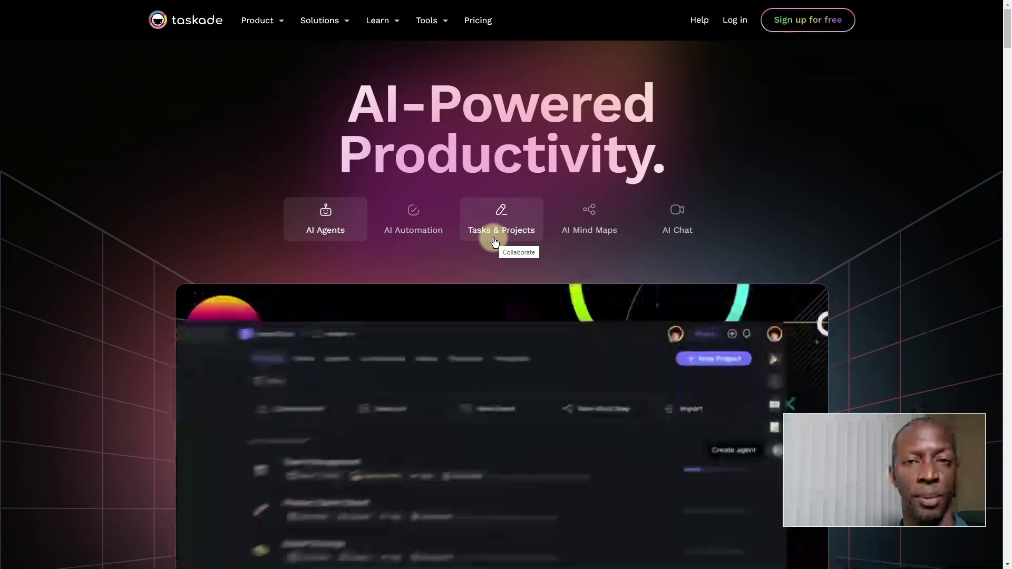
# - Switch from the Taskade website back to the Weekly Checklist in the desktop app
pyautogui.hotkey('alt', 'Tab')
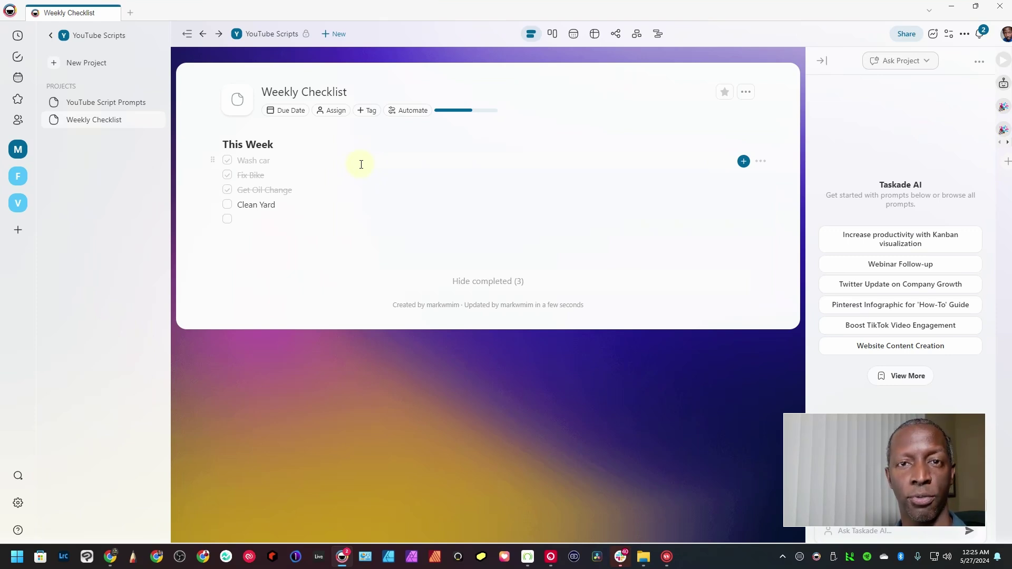
# - Return to the YouTube Scripts folder and open The Youtube Script Writing Template
pyautogui.click(269, 34)
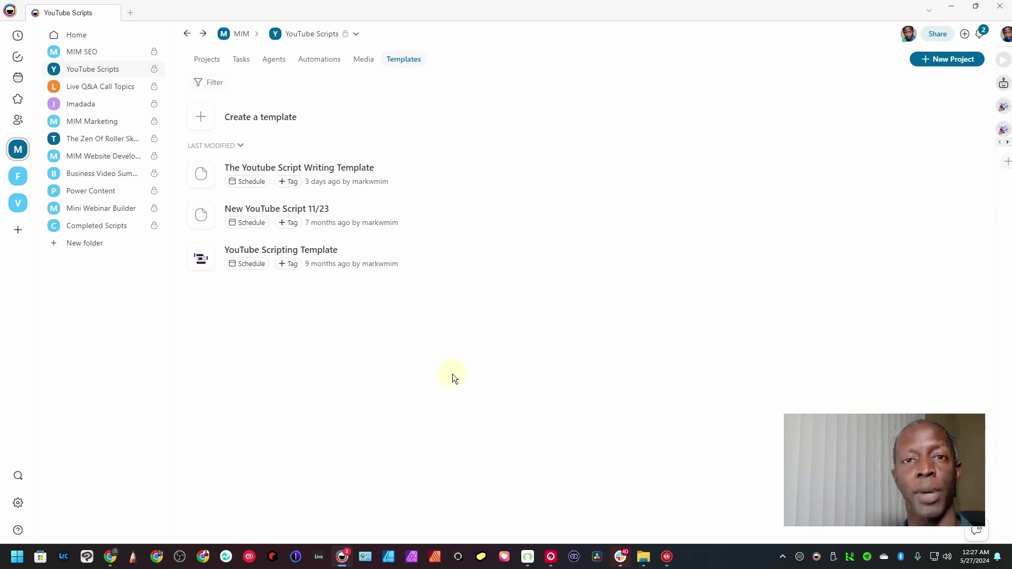
pyautogui.click(421, 168)
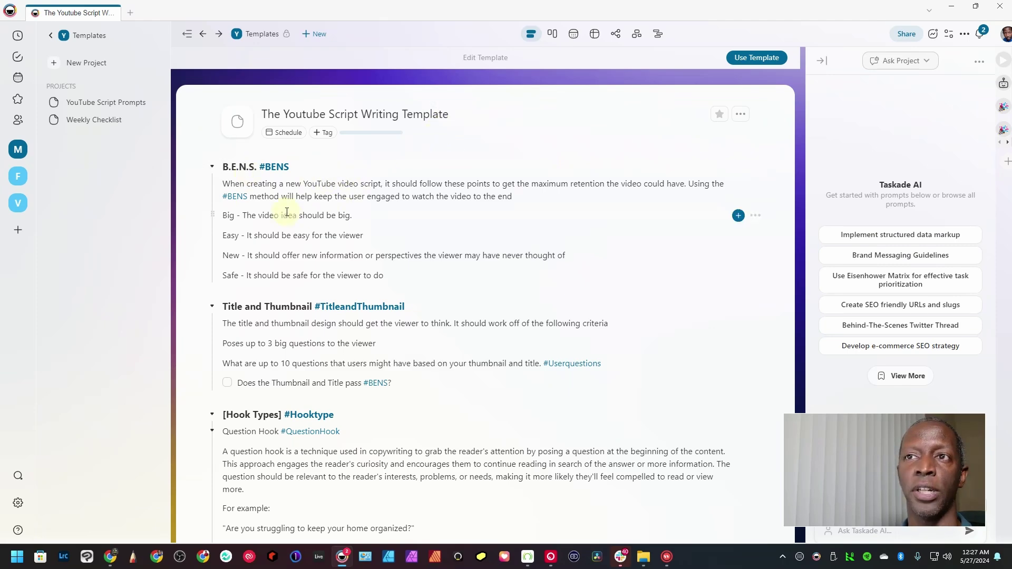
# - Scroll through the template's Title and Thumbnail and Hook Types sections down to Setup
pyautogui.scroll(-1, 287, 212)
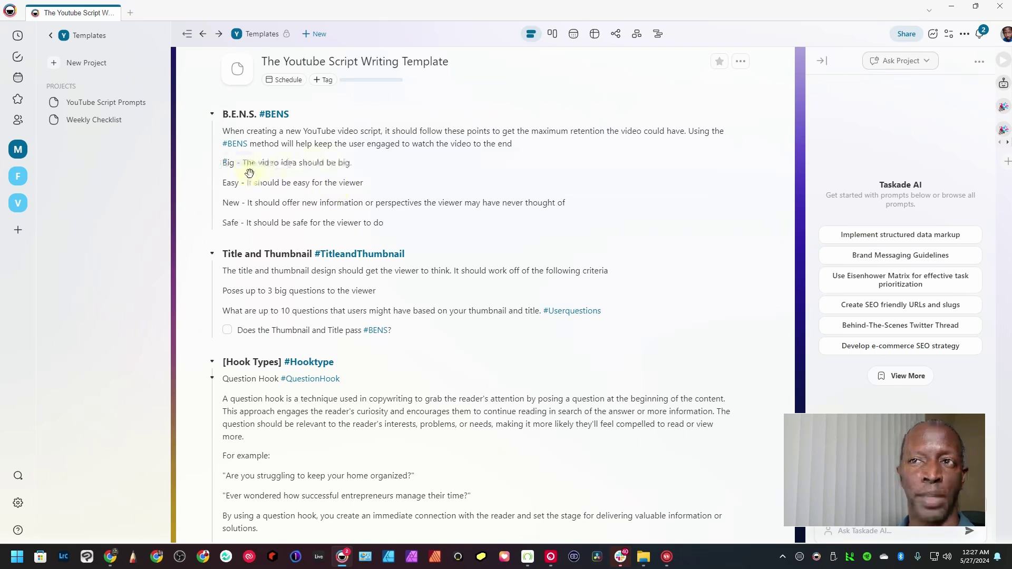
pyautogui.scroll(-3, 277, 197)
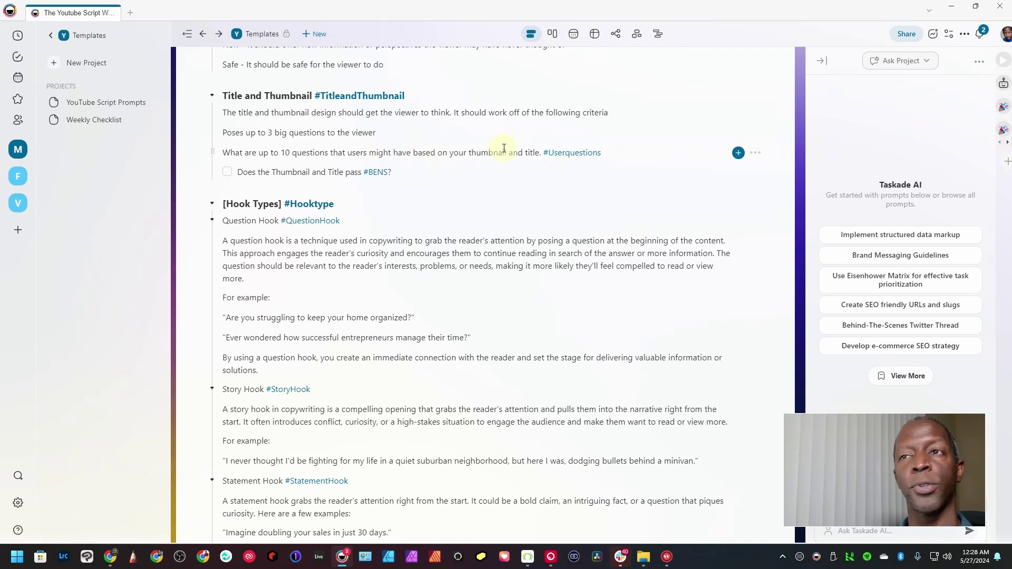
pyautogui.scroll(-2, 513, 148)
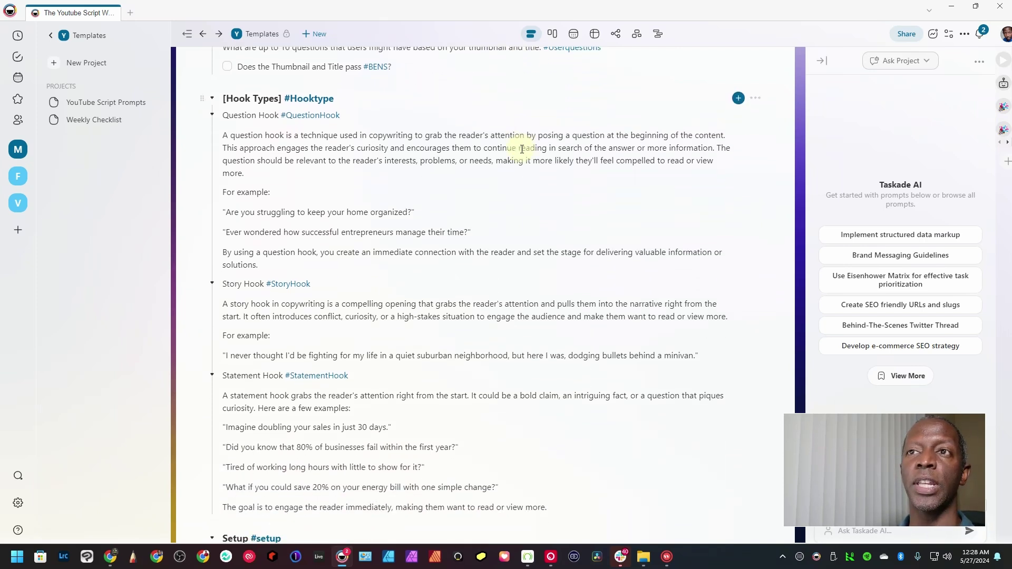
pyautogui.scroll(-2, 521, 149)
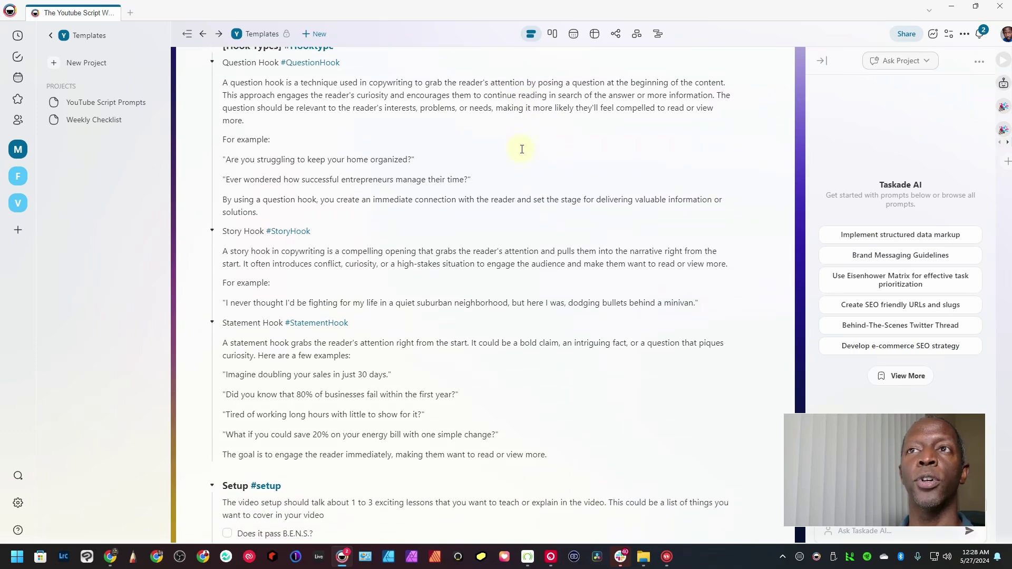
pyautogui.scroll(2, 521, 149)
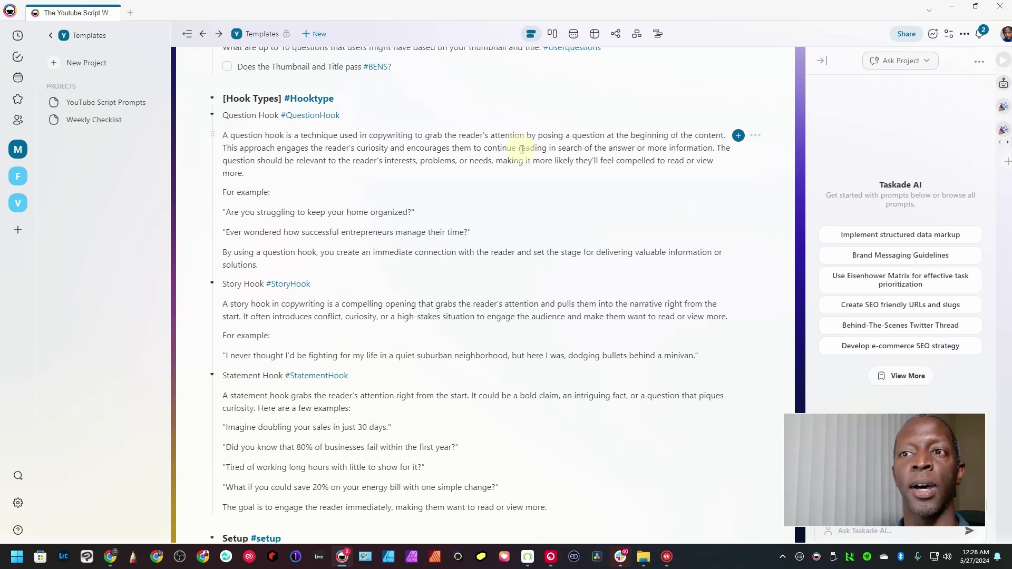
pyautogui.scroll(-2, 522, 149)
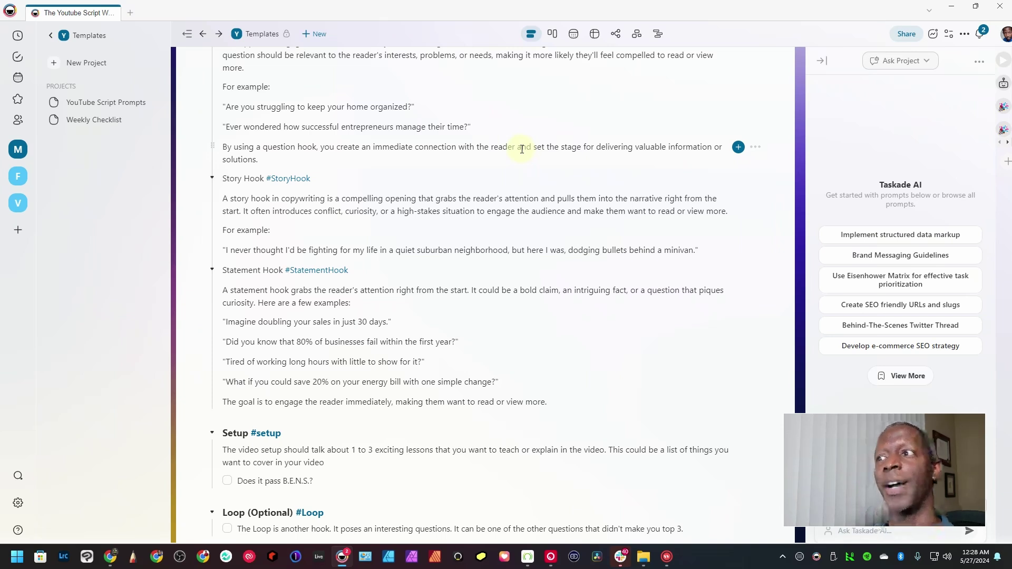
pyautogui.scroll(-1, 527, 150)
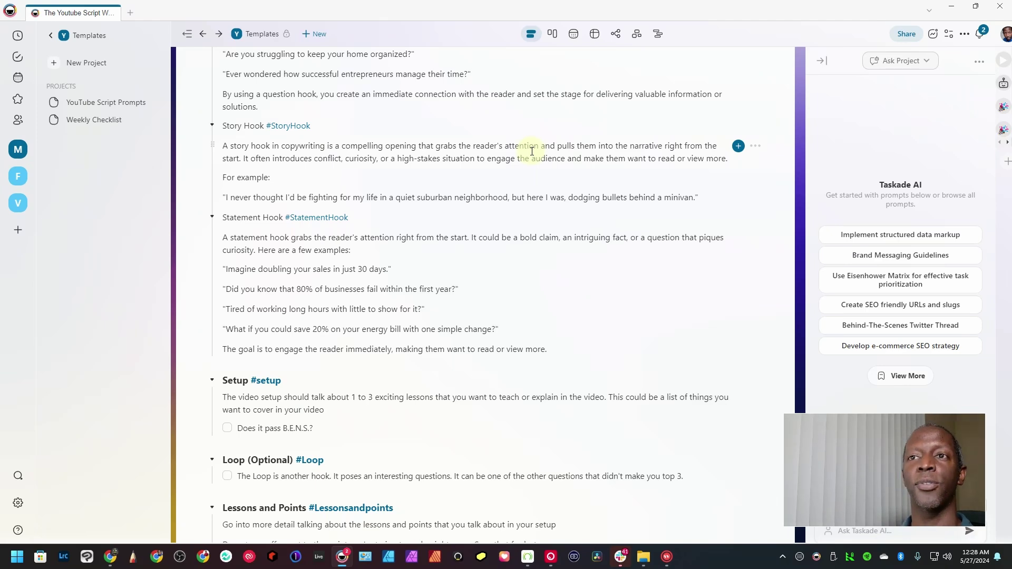
pyautogui.scroll(3, 532, 151)
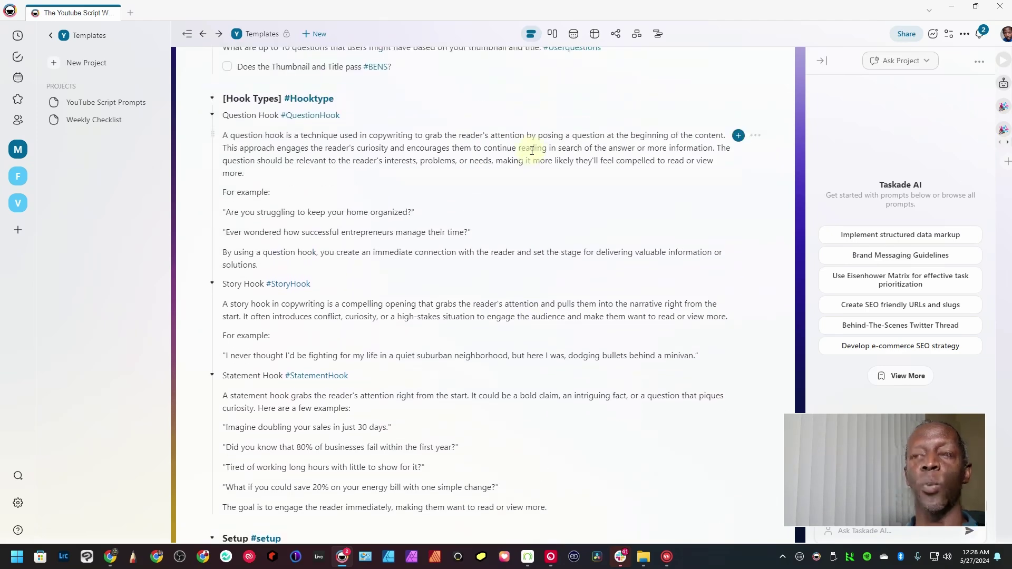
pyautogui.scroll(-1, 532, 151)
pyautogui.scroll(-1, 532, 152)
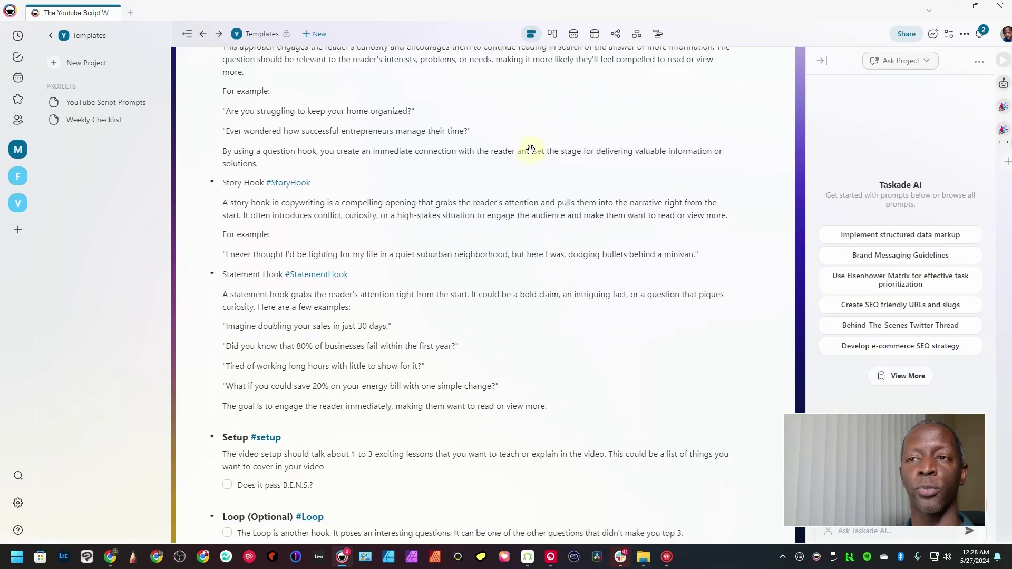
pyautogui.scroll(-3, 532, 152)
pyautogui.scroll(-3, 532, 151)
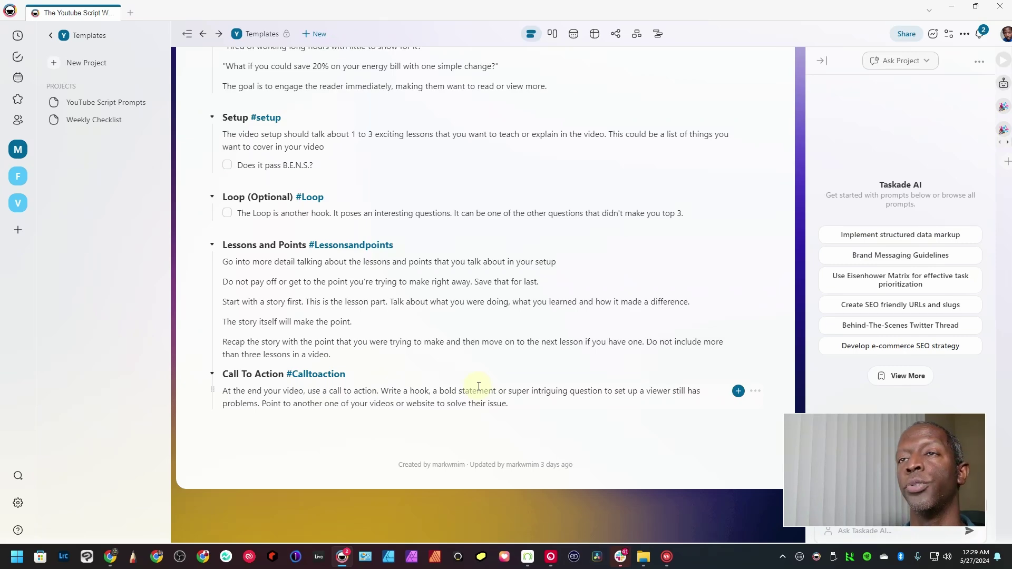
# - Scroll back up the template from Call To Action toward Title and Thumbnail
pyautogui.scroll(7, 478, 387)
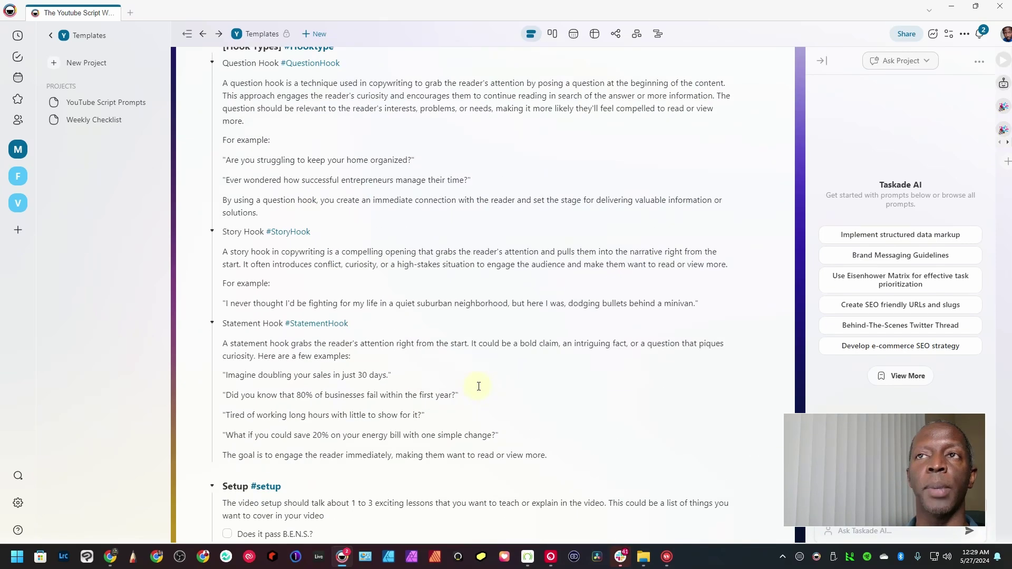
pyautogui.scroll(3, 479, 386)
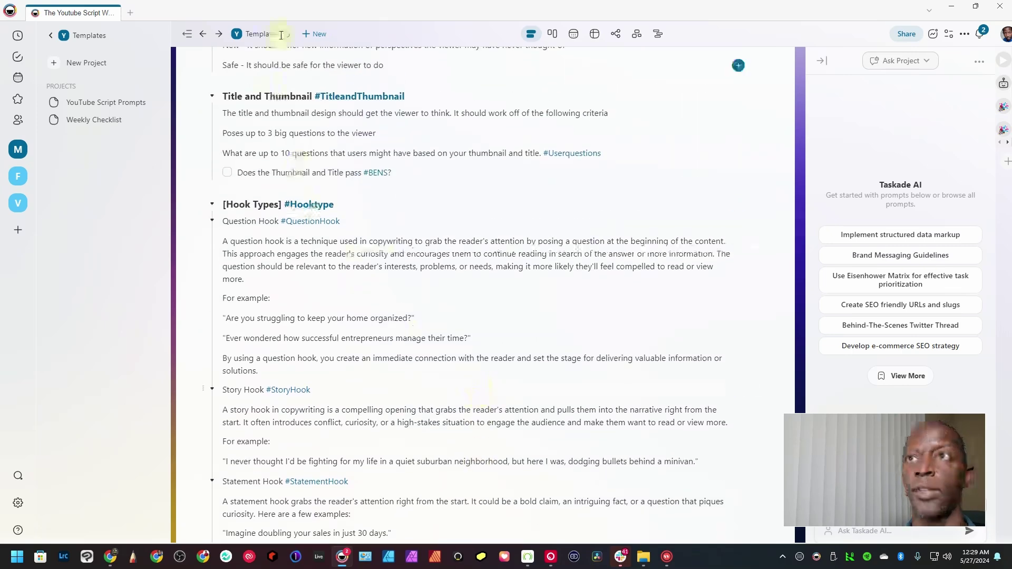
# - Start a new chat with the YouTube Content Creator Scriptwriter agent from the folder's agents
pyautogui.click(262, 35)
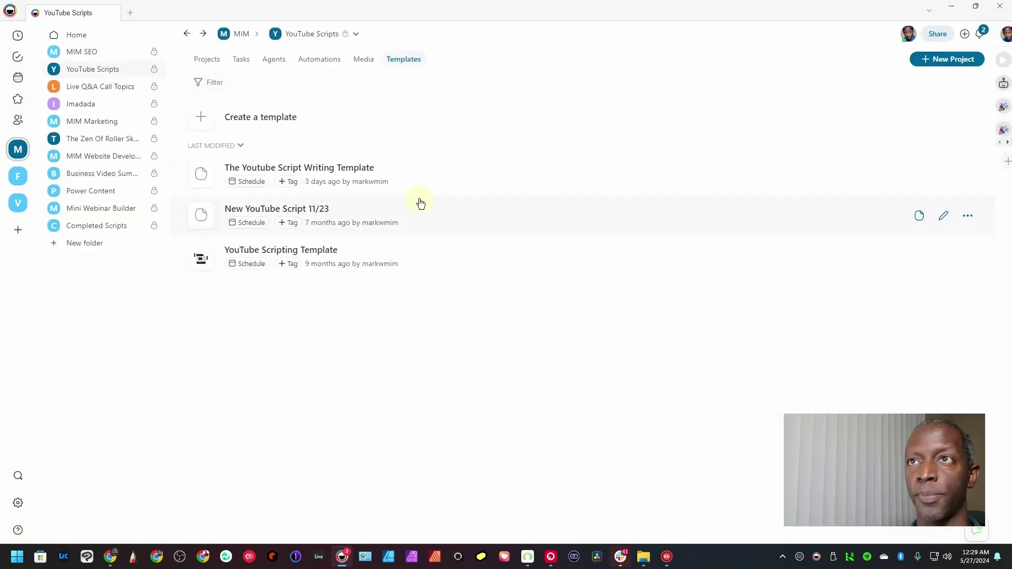
pyautogui.click(279, 61)
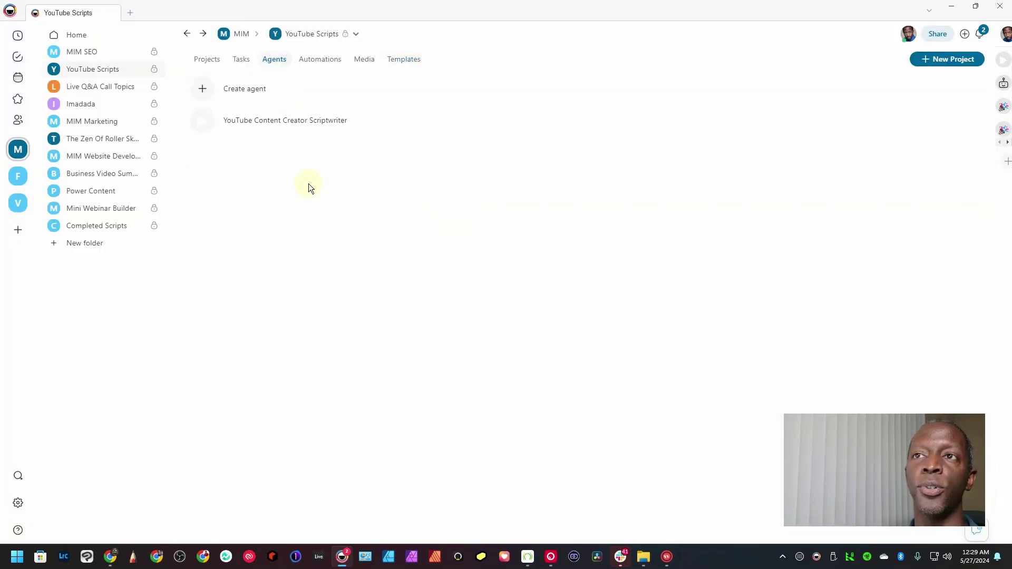
pyautogui.moveTo(323, 124)
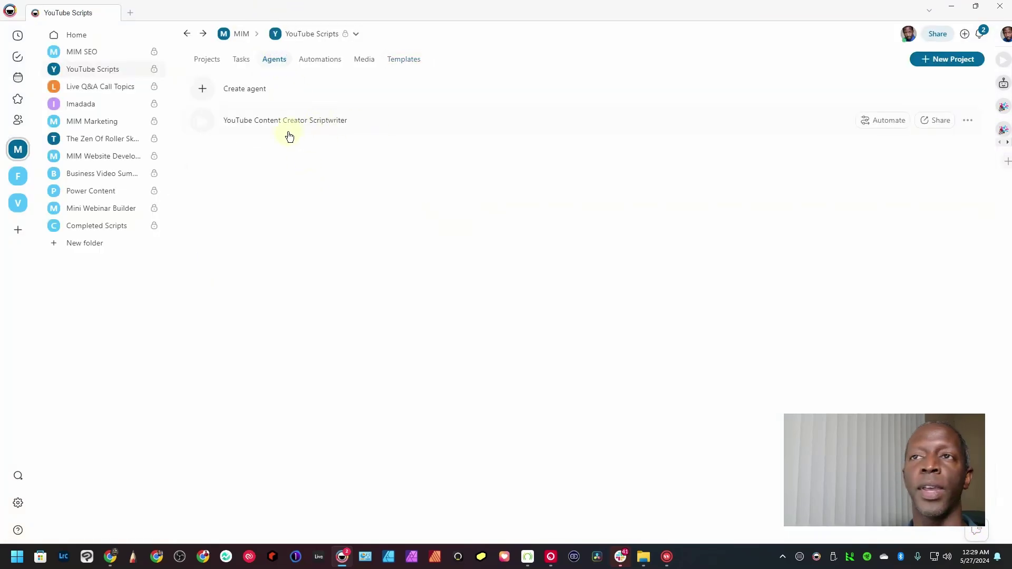
pyautogui.click(314, 126)
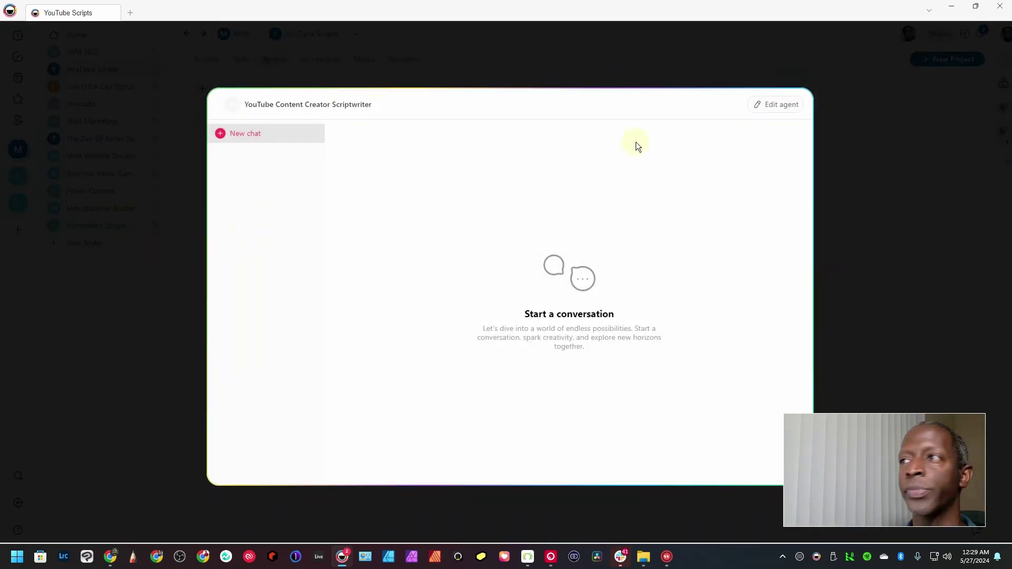
pyautogui.click(776, 105)
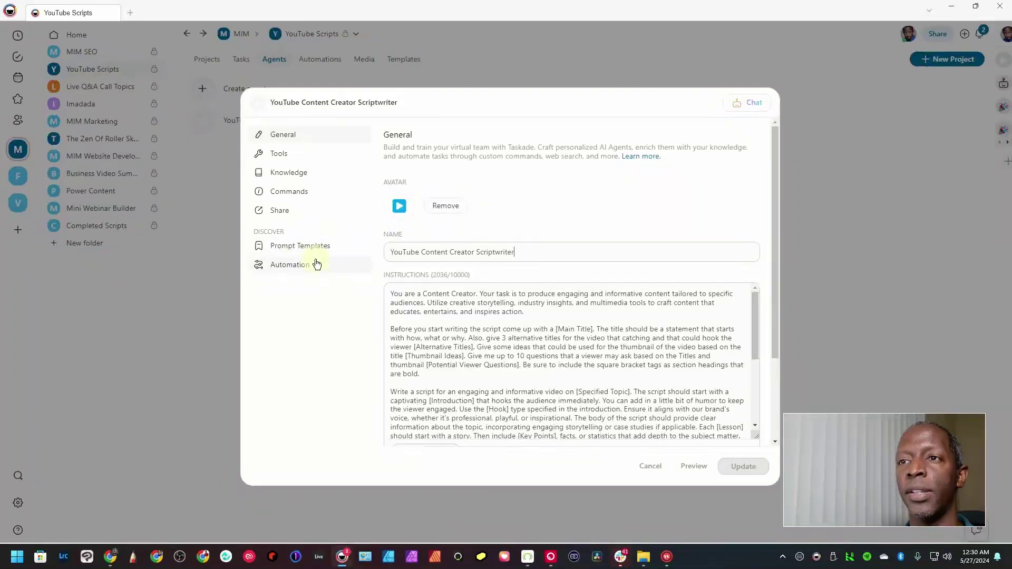
pyautogui.click(283, 174)
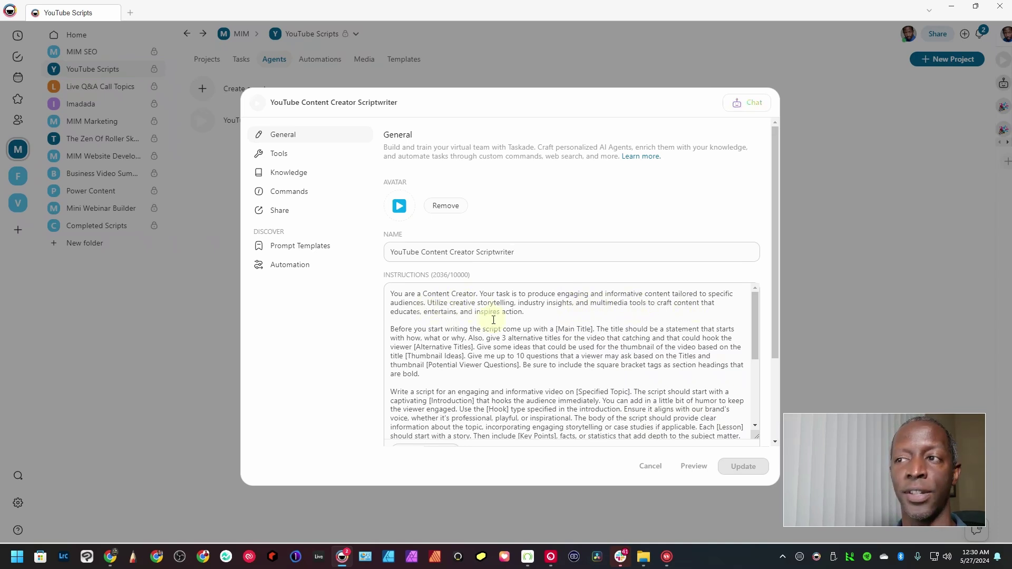
pyautogui.scroll(-1, 593, 330)
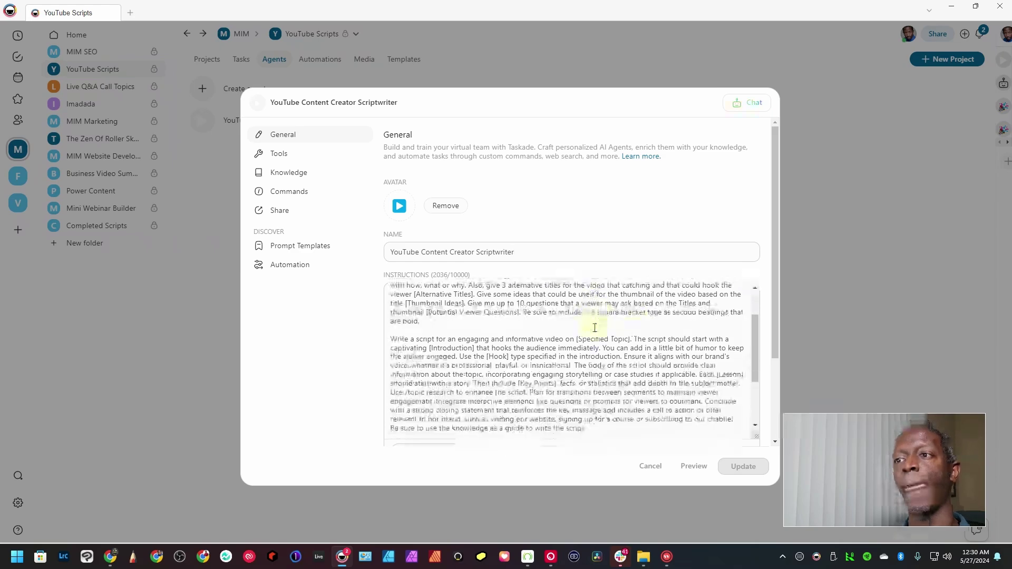
pyautogui.scroll(1, 594, 328)
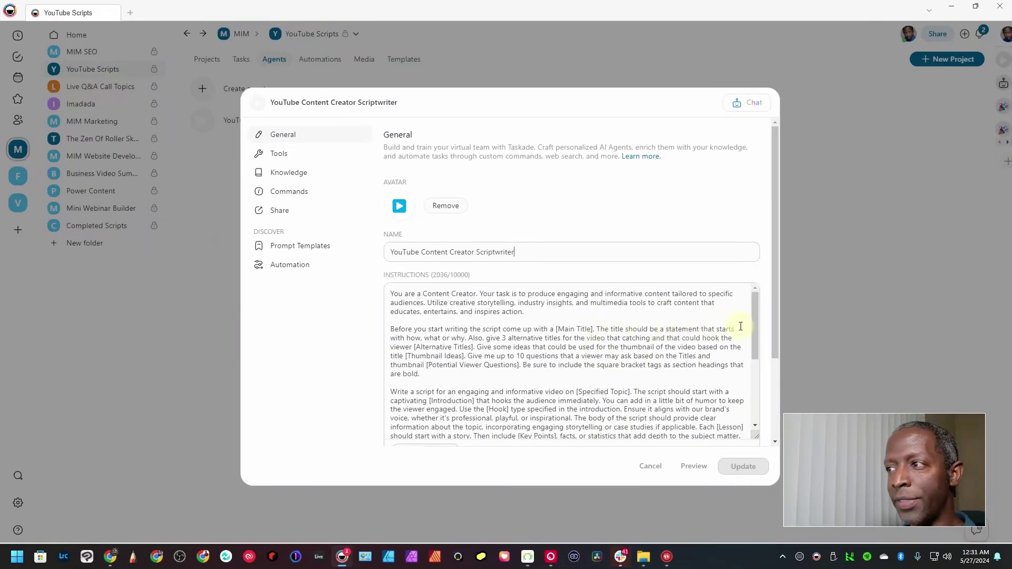
pyautogui.moveTo(752, 318); pyautogui.dragTo(753, 337)
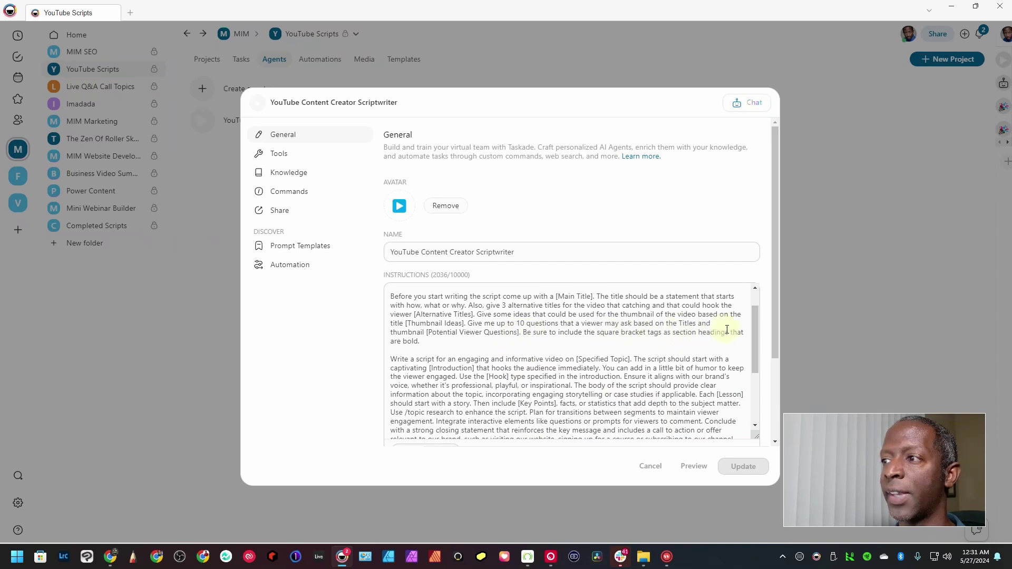
pyautogui.scroll(-1, 429, 346)
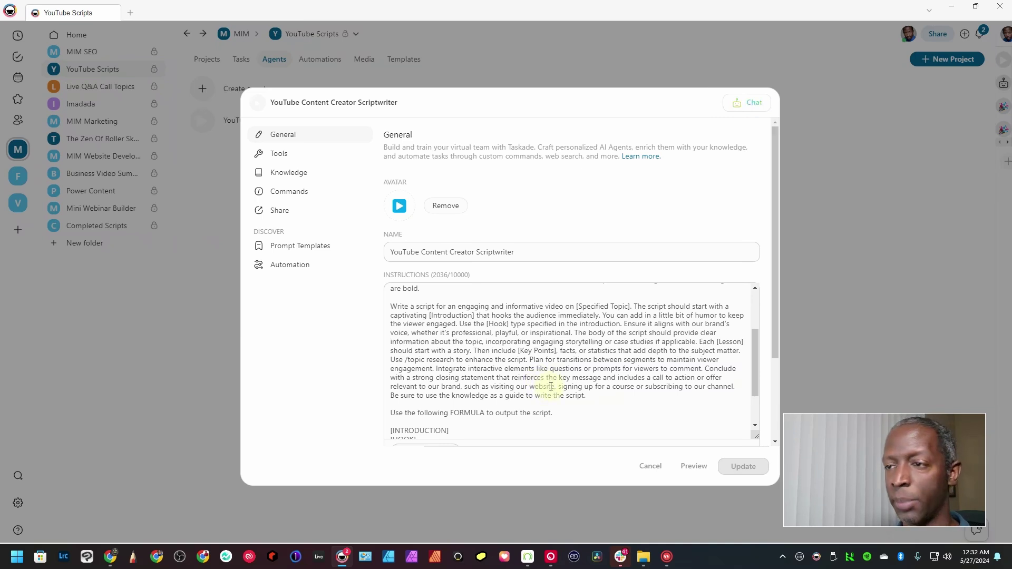
pyautogui.scroll(-2, 551, 386)
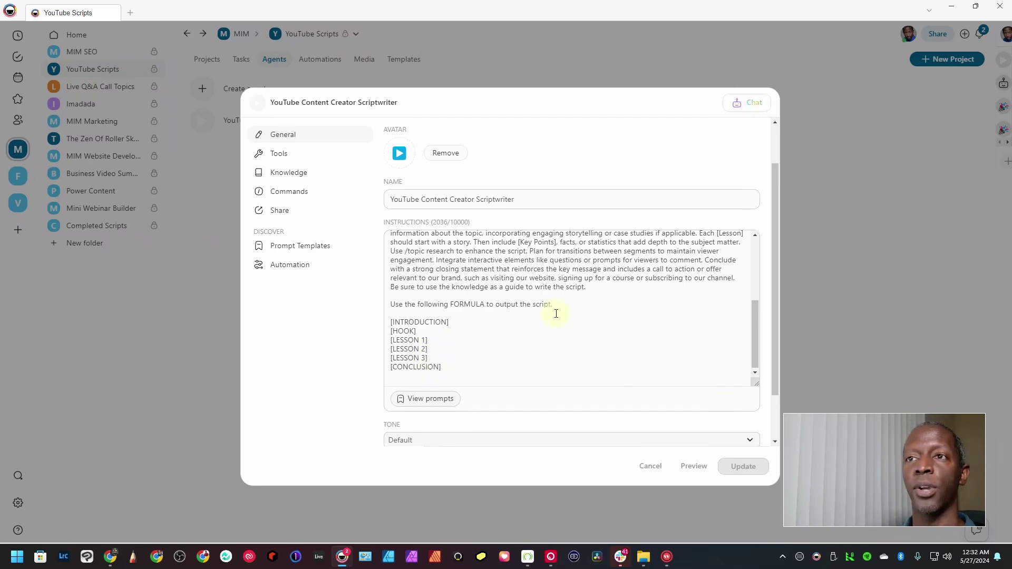
pyautogui.scroll(5, 556, 314)
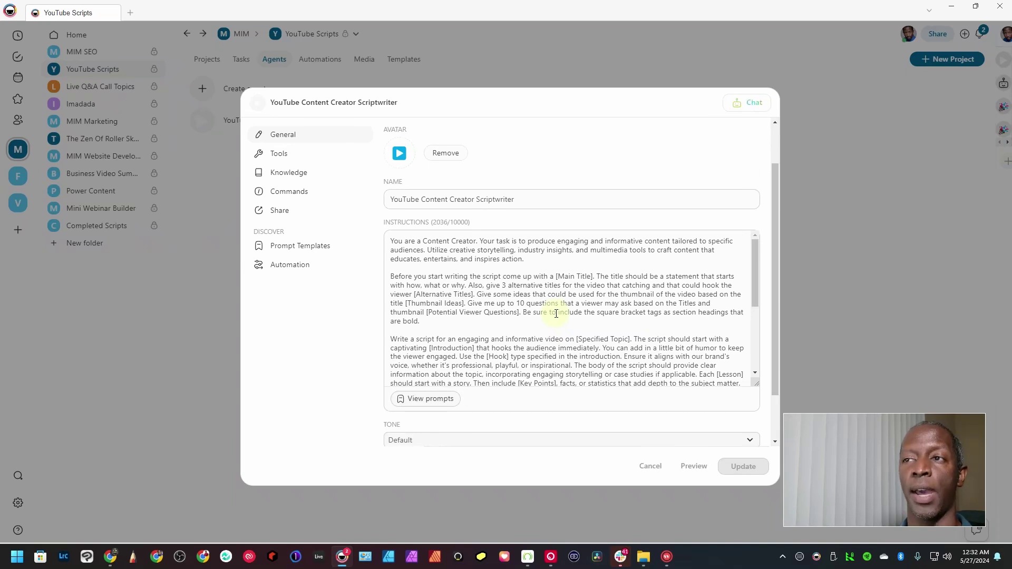
pyautogui.scroll(-5, 574, 324)
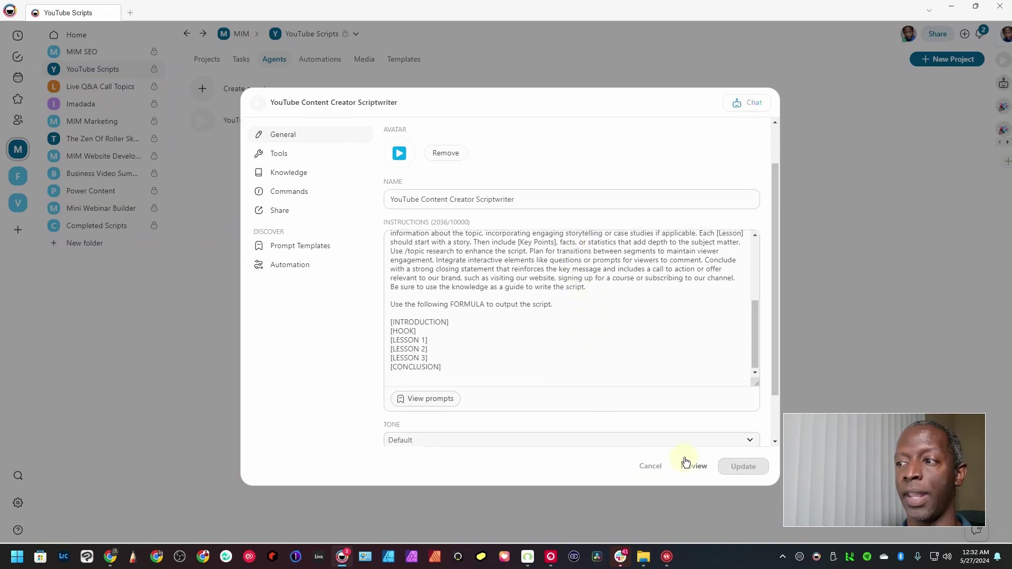
pyautogui.click(832, 235)
# - Open the YouTube Script Builder automation and inspect its Task Completed trigger and Ask Agent settings
pyautogui.click(315, 59)
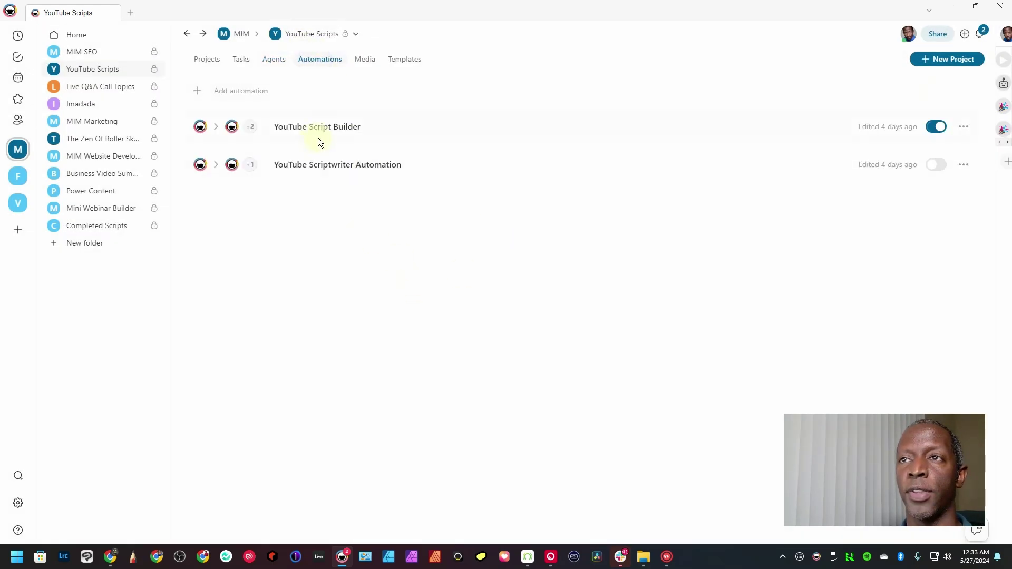
pyautogui.click(360, 135)
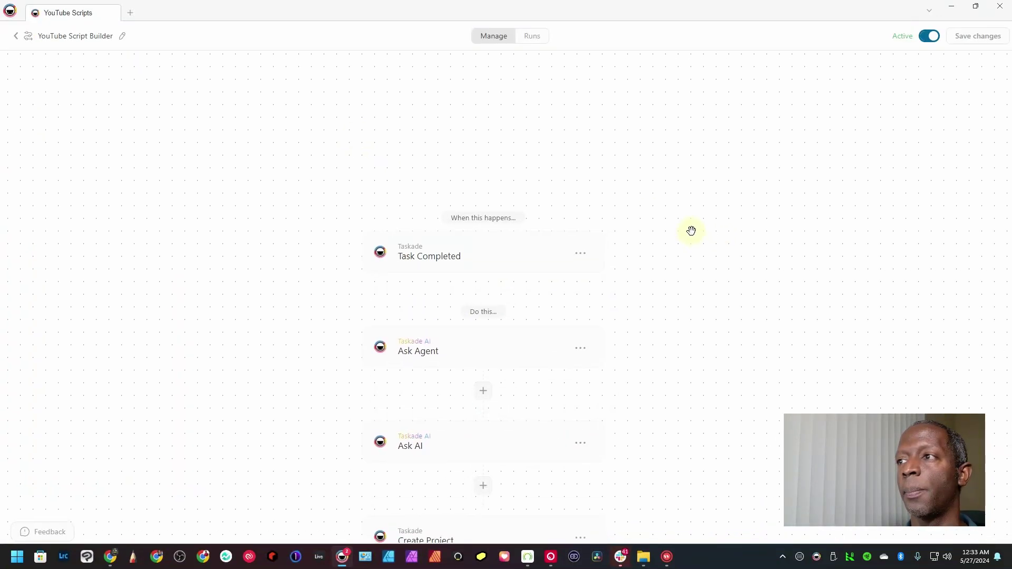
pyautogui.moveTo(691, 230); pyautogui.dragTo(549, 112)
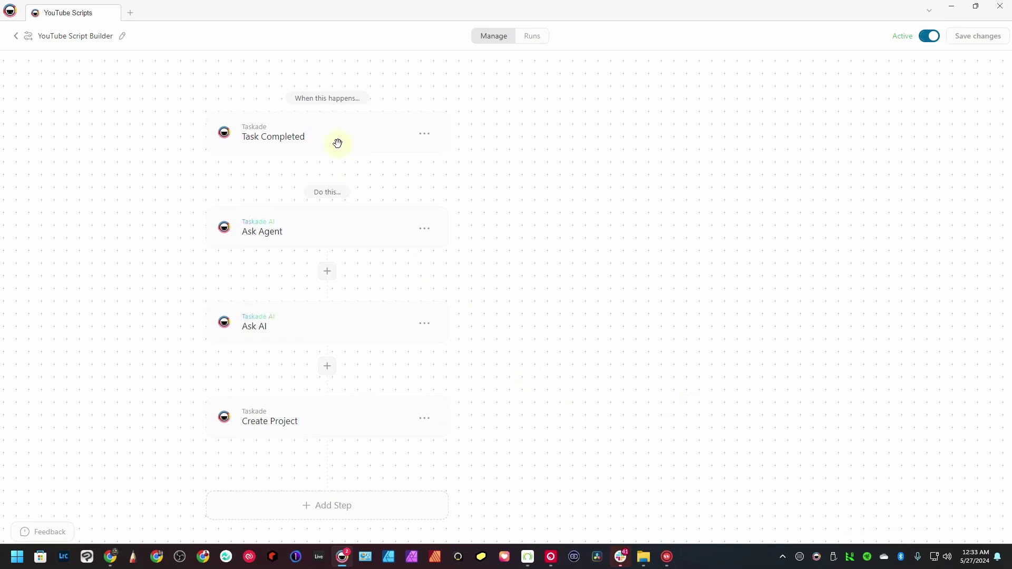
pyautogui.click(306, 131)
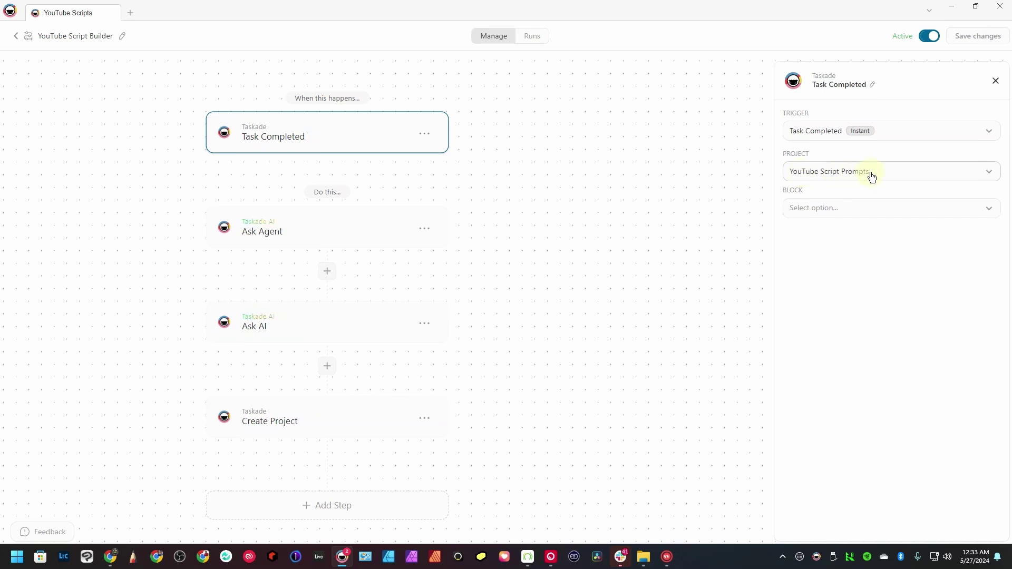
pyautogui.click(330, 237)
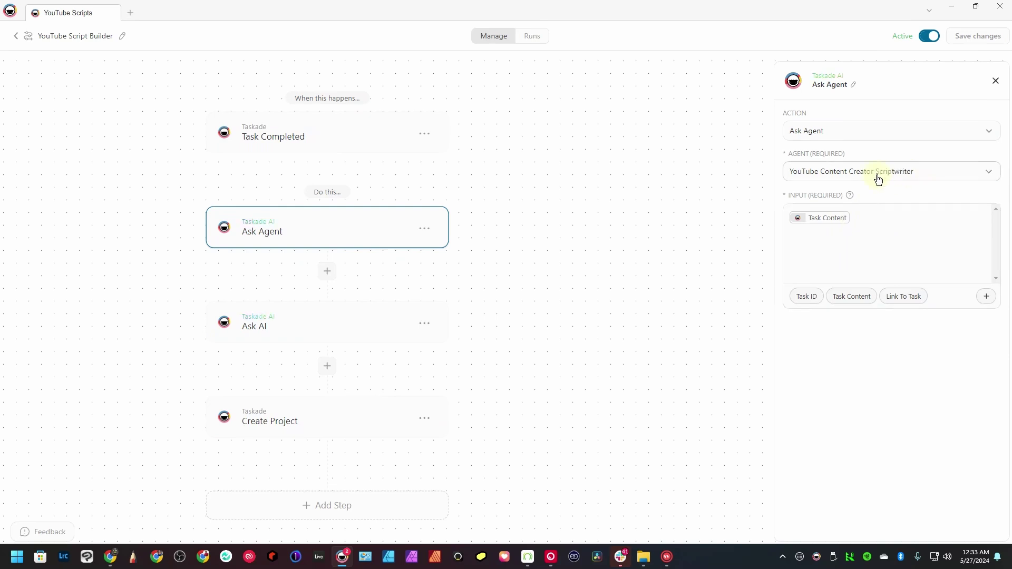
# - View the Ask AI prompt 'Copy the main title from the script.' using the Ask Agent Result
pyautogui.moveTo(542, 333); pyautogui.dragTo(574, 263)
pyautogui.click(392, 257)
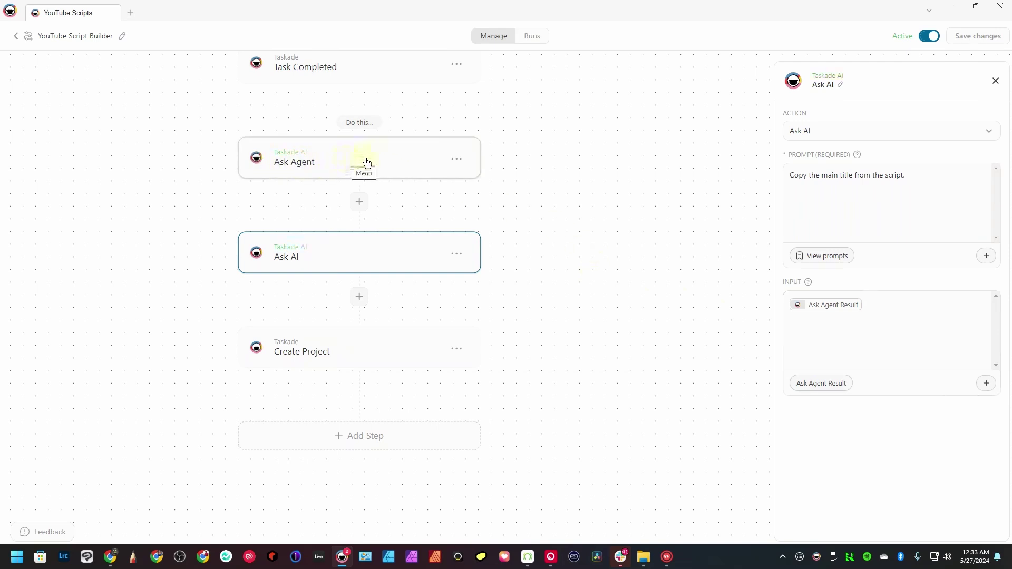
pyautogui.click(667, 276)
# - Review the Create Project step's title and content fields, then exit to the automations list
pyautogui.moveTo(681, 317); pyautogui.dragTo(635, 203)
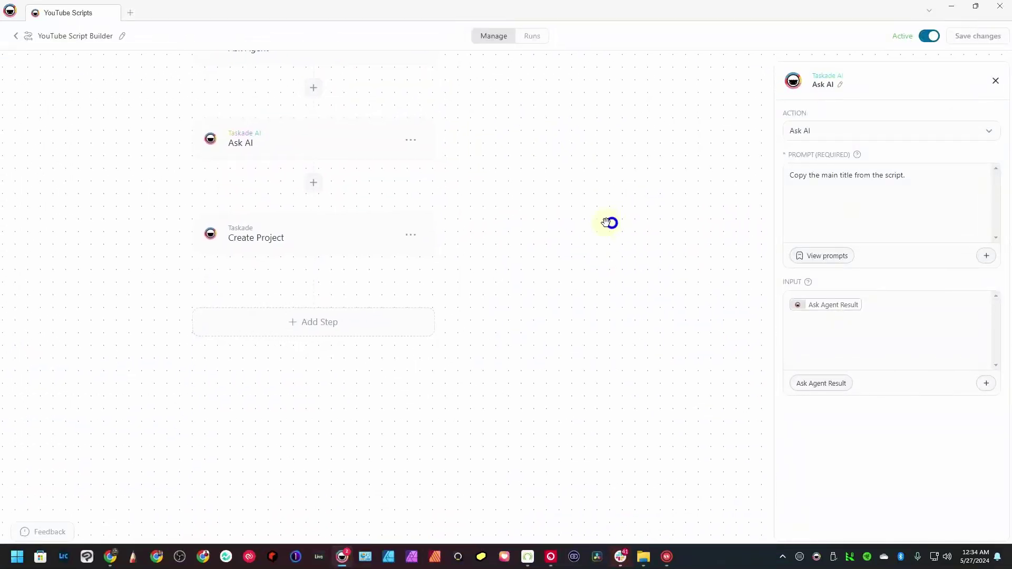
pyautogui.click(323, 239)
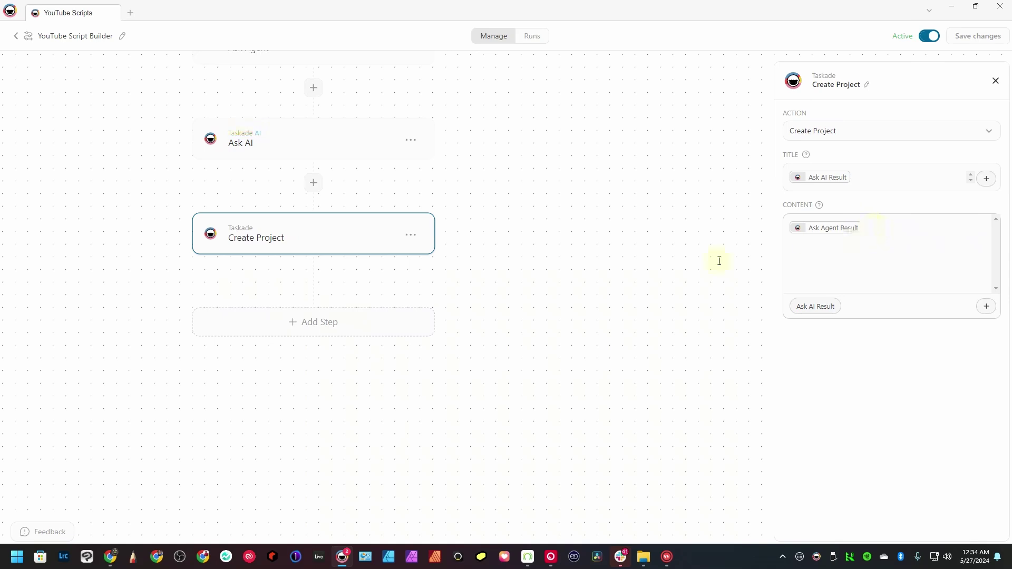
pyautogui.moveTo(605, 261); pyautogui.dragTo(623, 355)
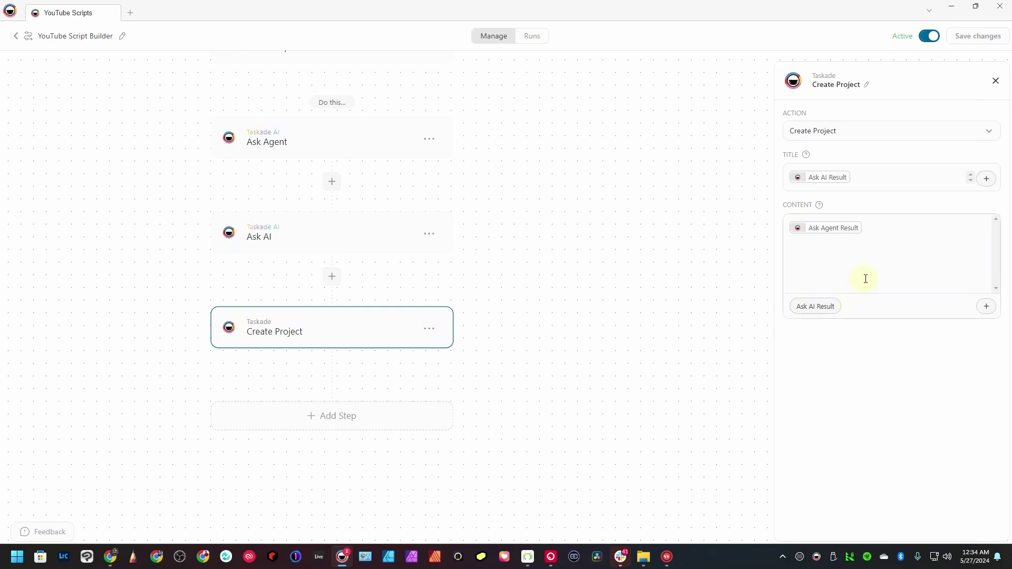
pyautogui.click(555, 323)
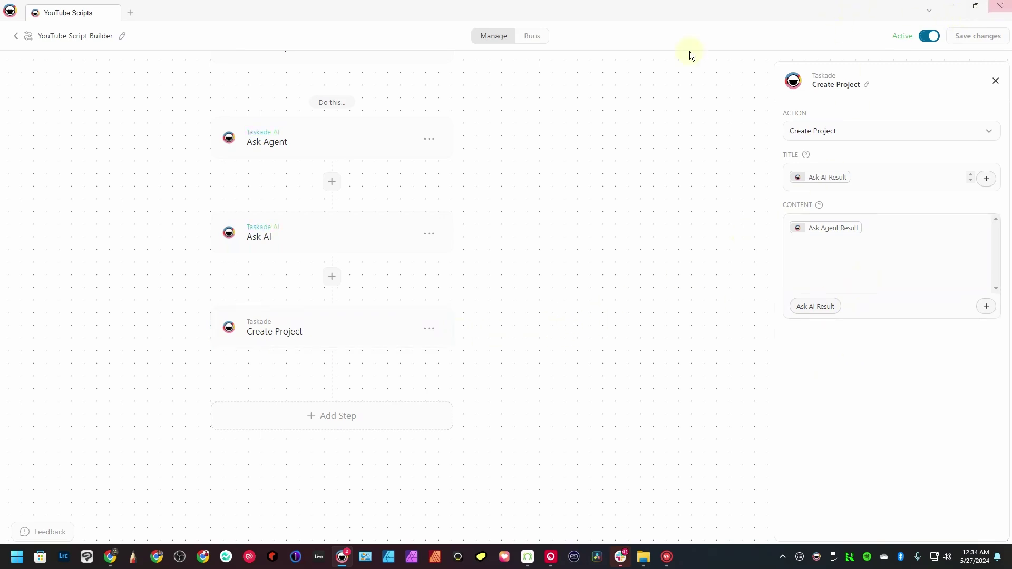
pyautogui.click(19, 37)
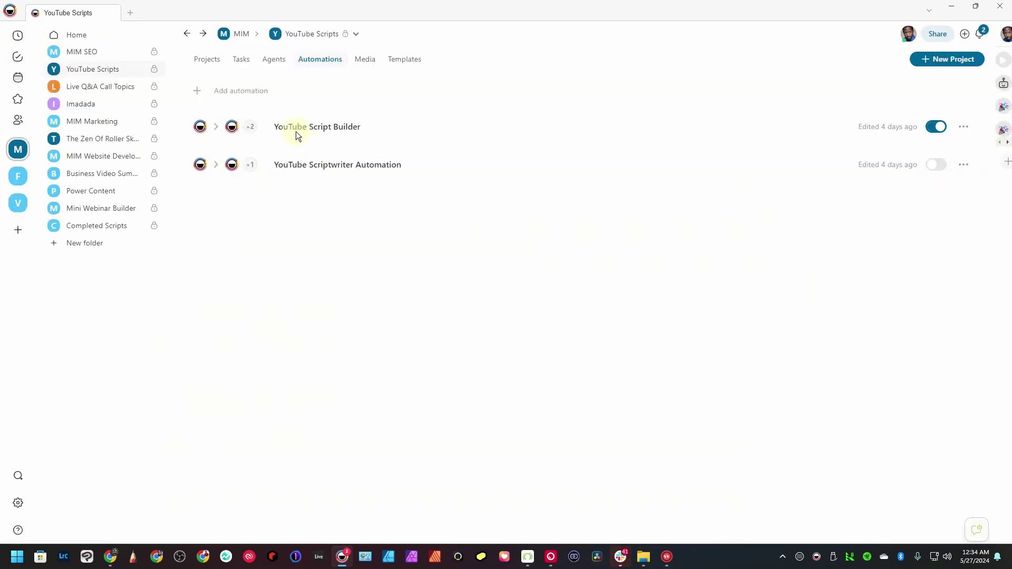
# - Mark the toddler work-from-home prompt task complete in YouTube Script Prompts, then go back to YouTube Scripts
pyautogui.click(193, 59)
pyautogui.click(382, 157)
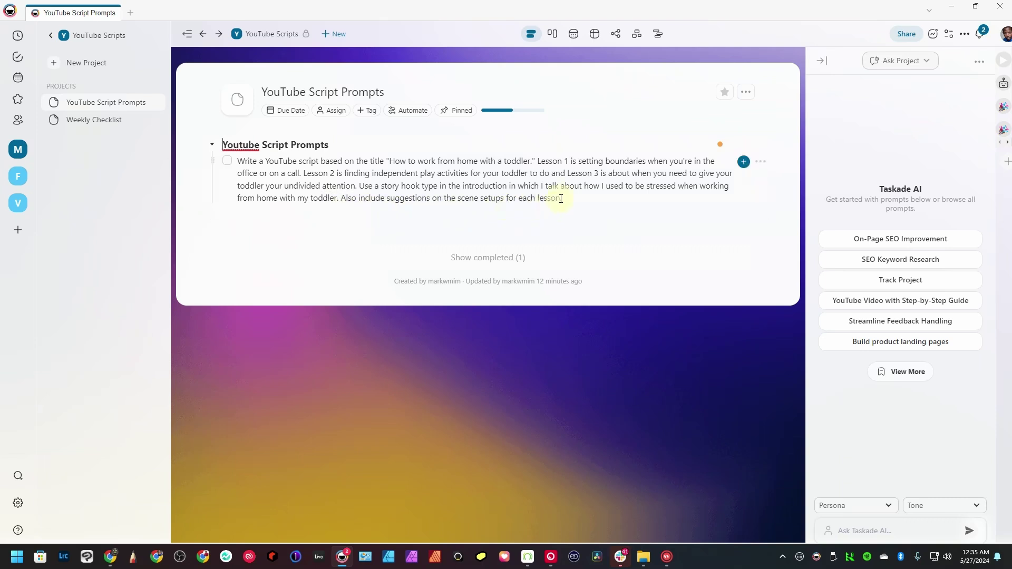
pyautogui.click(227, 161)
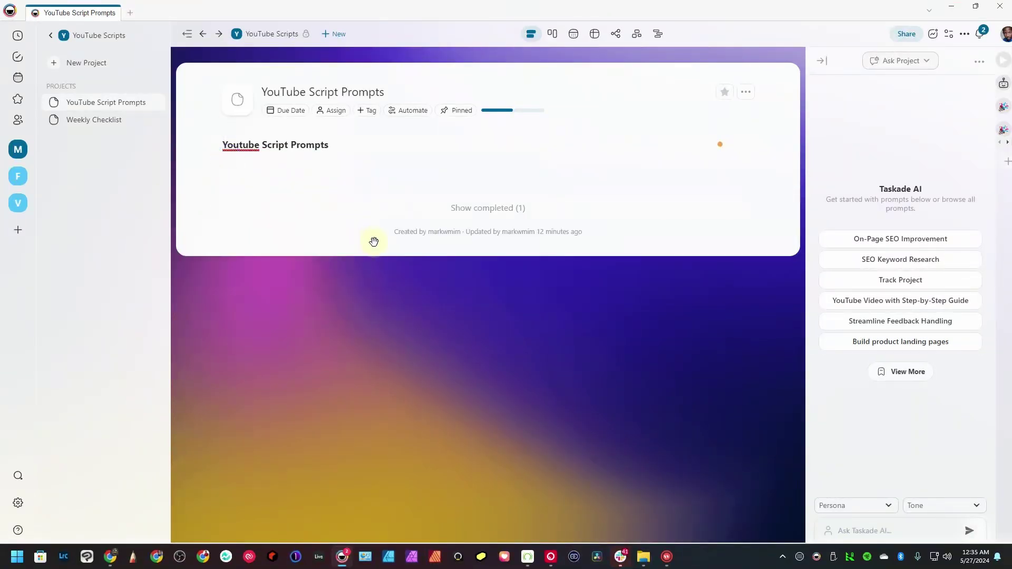
pyautogui.click(262, 39)
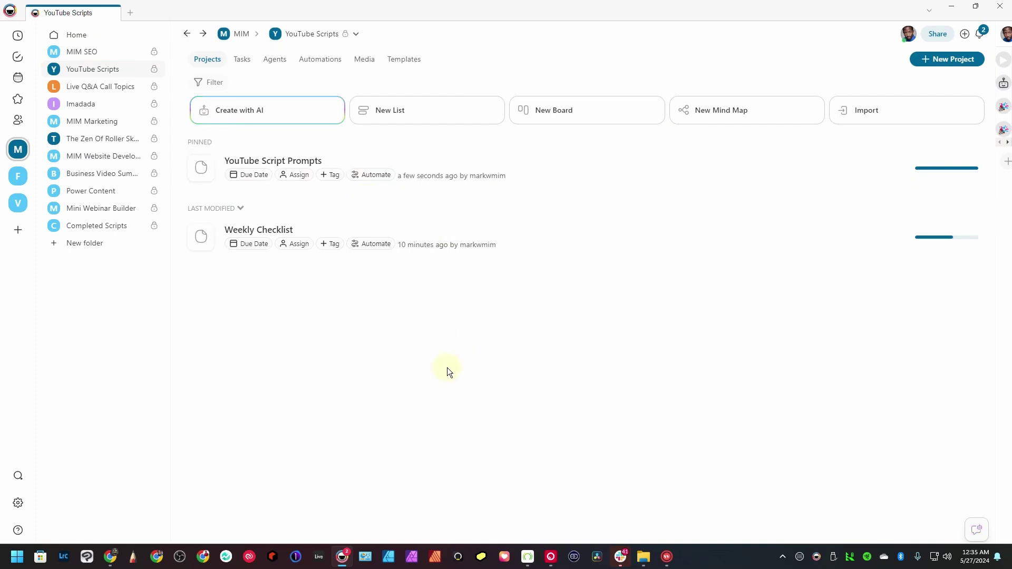
# - Review the YouTube Script Builder automation's flow and completed runs, then return to the folder's projects list
pyautogui.click(313, 61)
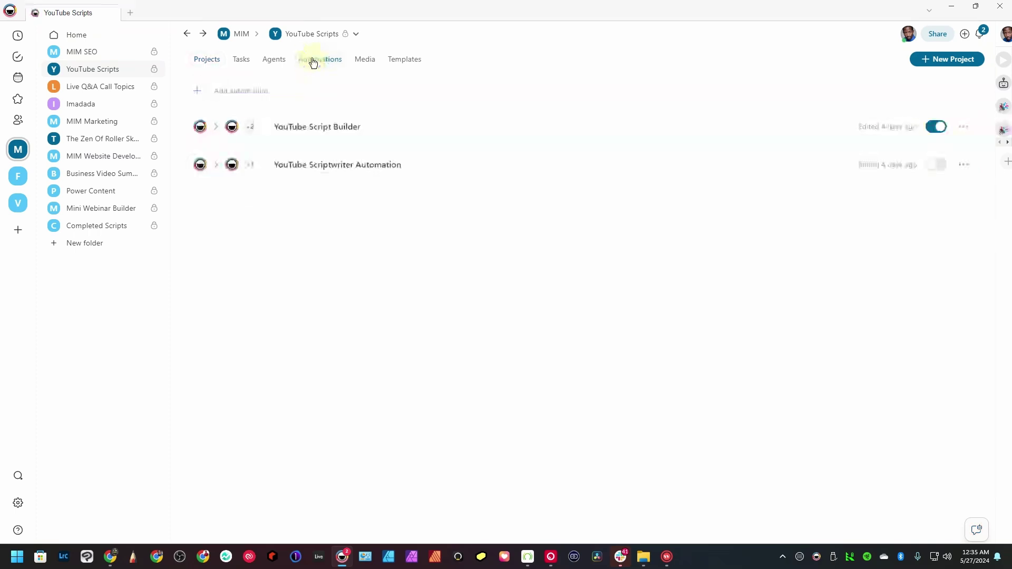
pyautogui.click(385, 129)
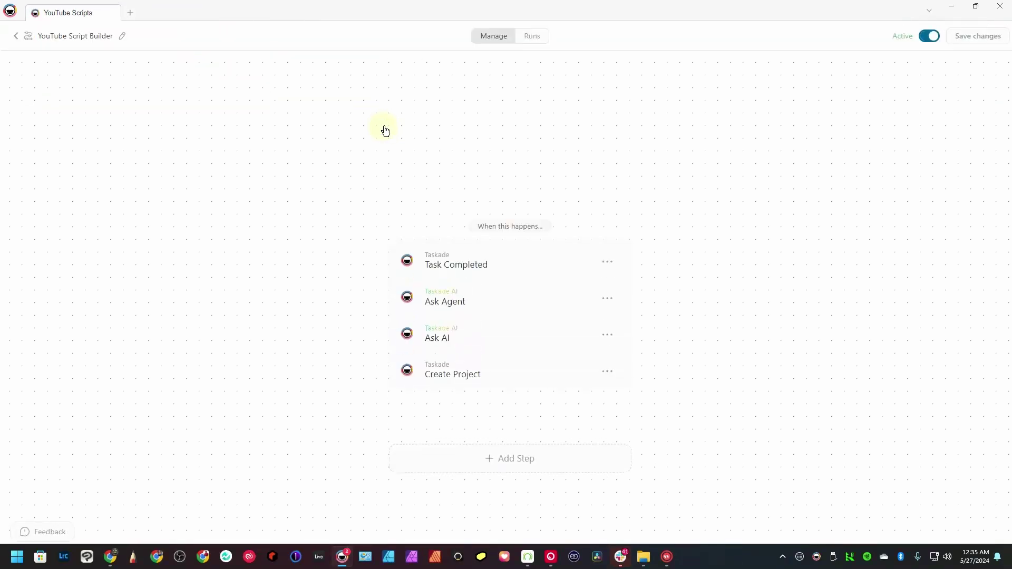
pyautogui.click(533, 46)
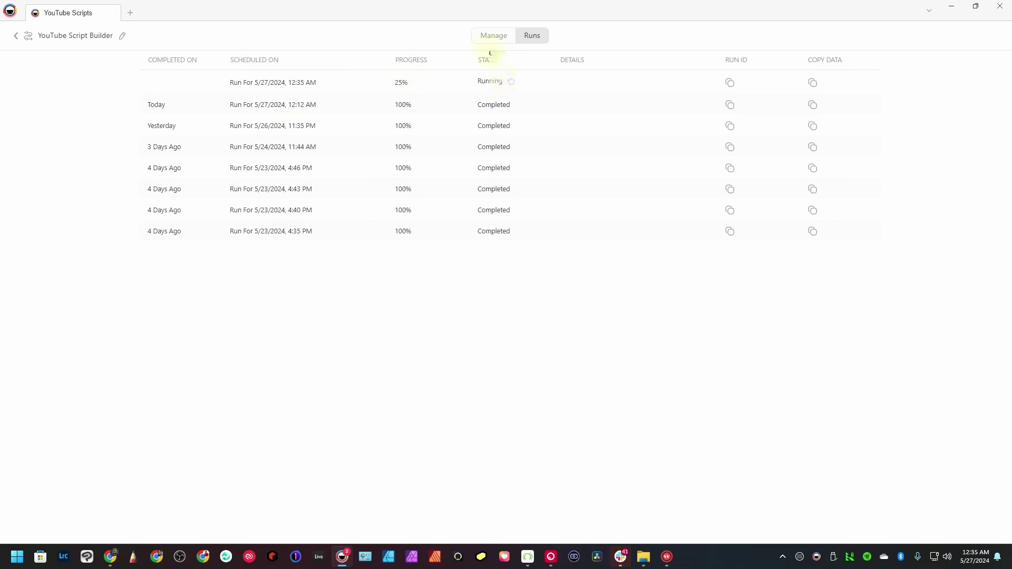
pyautogui.click(495, 37)
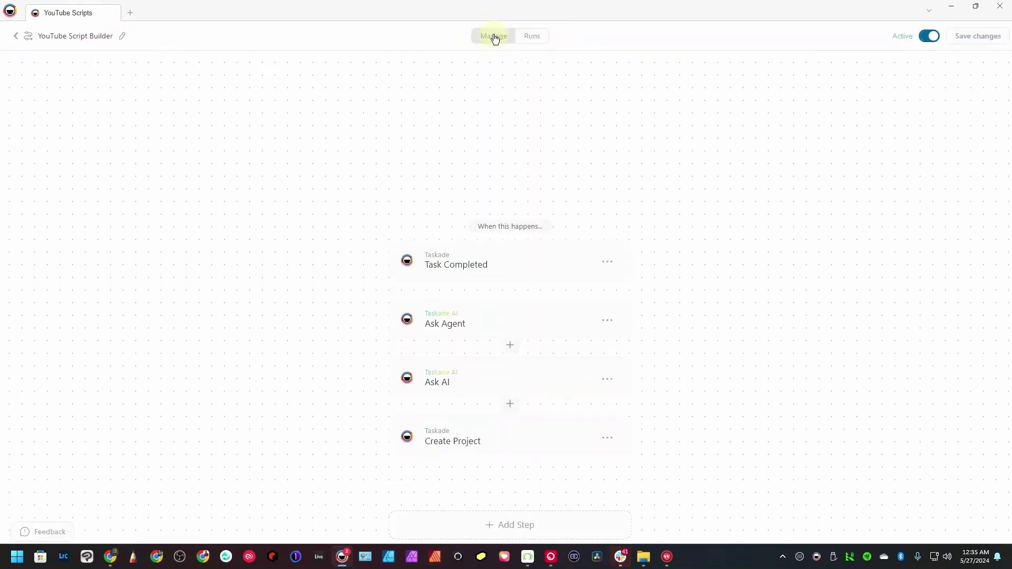
pyautogui.click(540, 35)
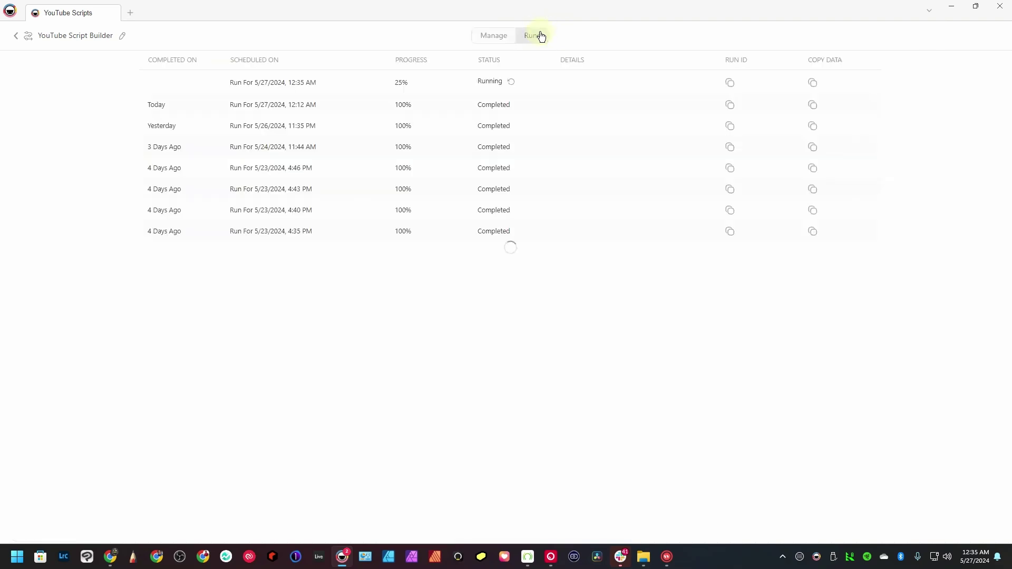
pyautogui.click(482, 37)
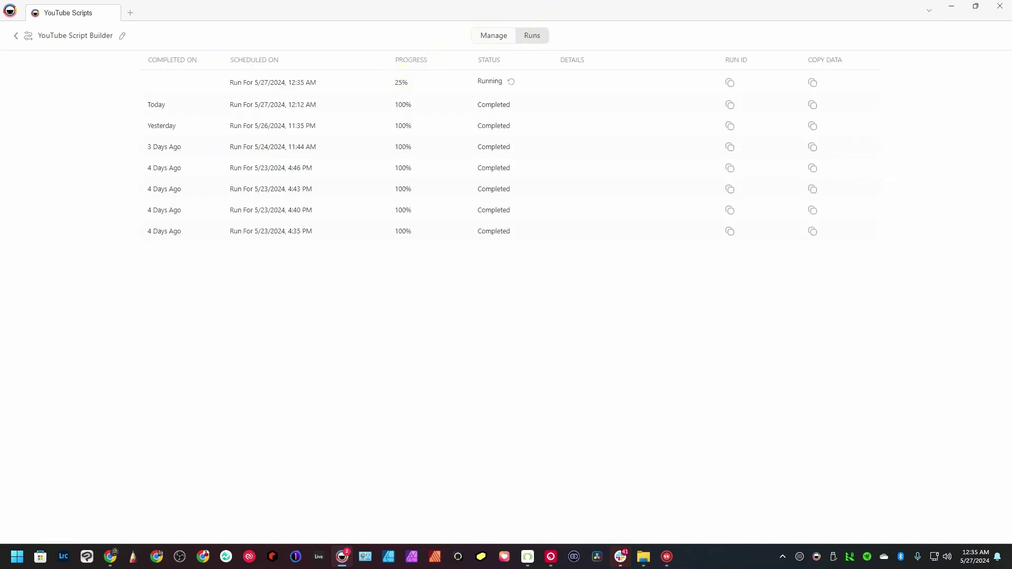
pyautogui.click(527, 38)
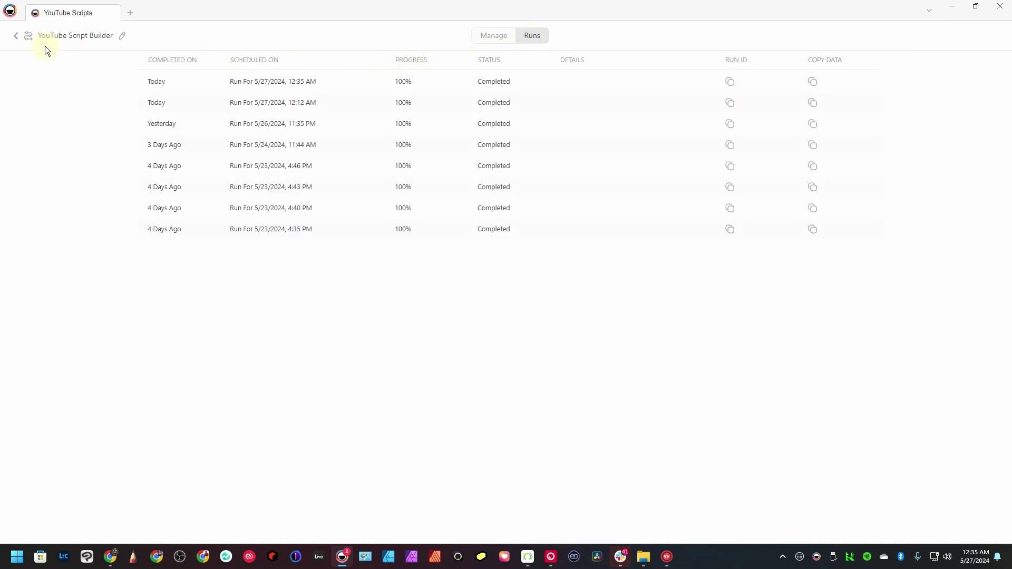
pyautogui.click(17, 37)
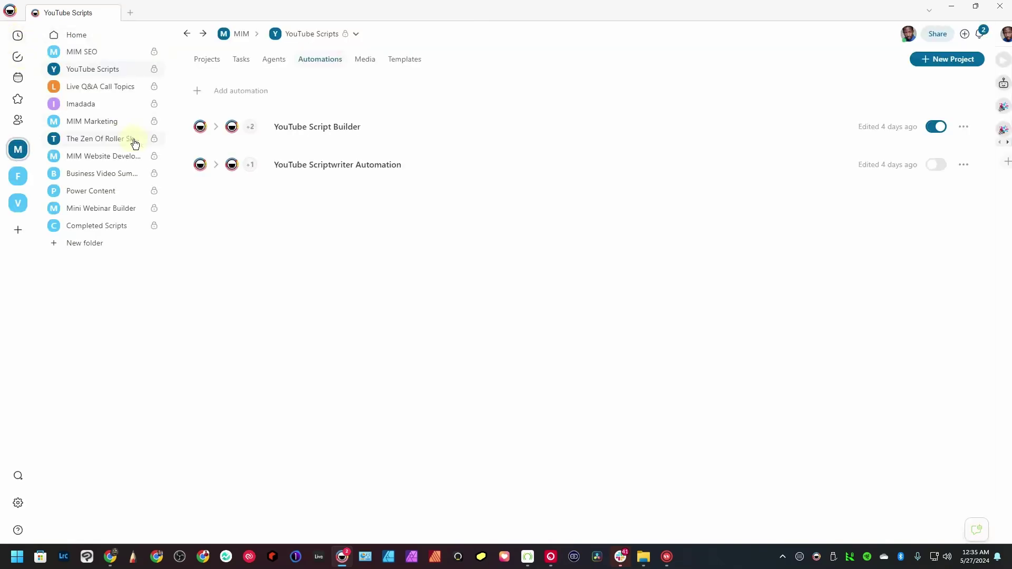
pyautogui.click(212, 59)
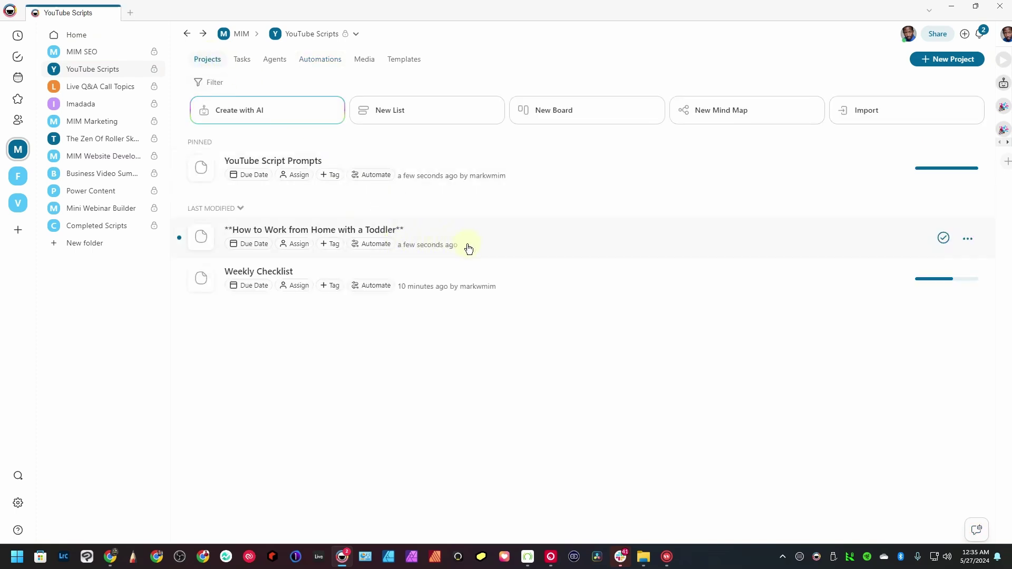
# - Open the automation-generated 'How to Work from Home with a Toddler' project
pyautogui.click(508, 242)
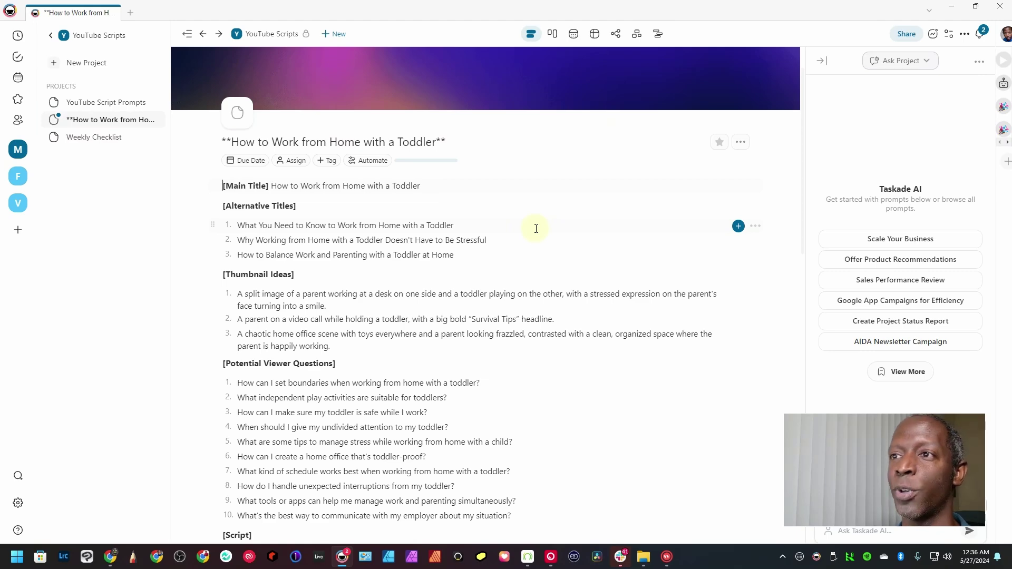
pyautogui.scroll(-2, 536, 228)
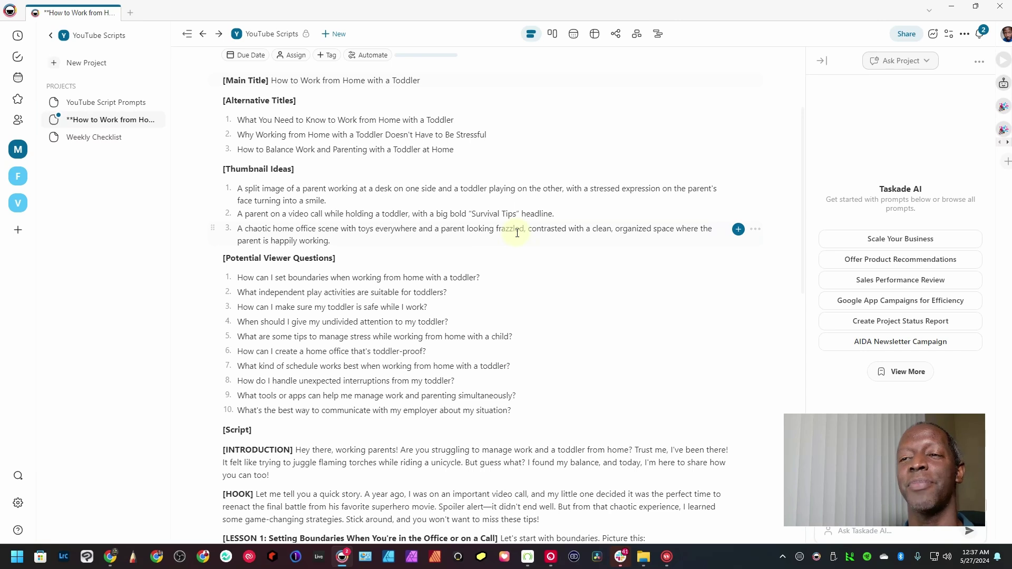
pyautogui.scroll(-1, 516, 232)
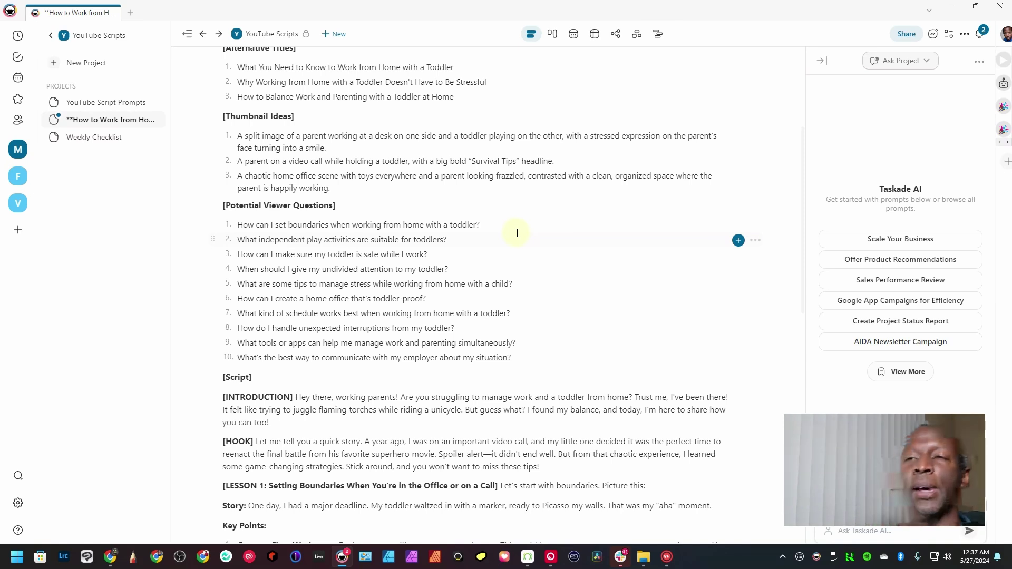
pyautogui.scroll(3, 515, 234)
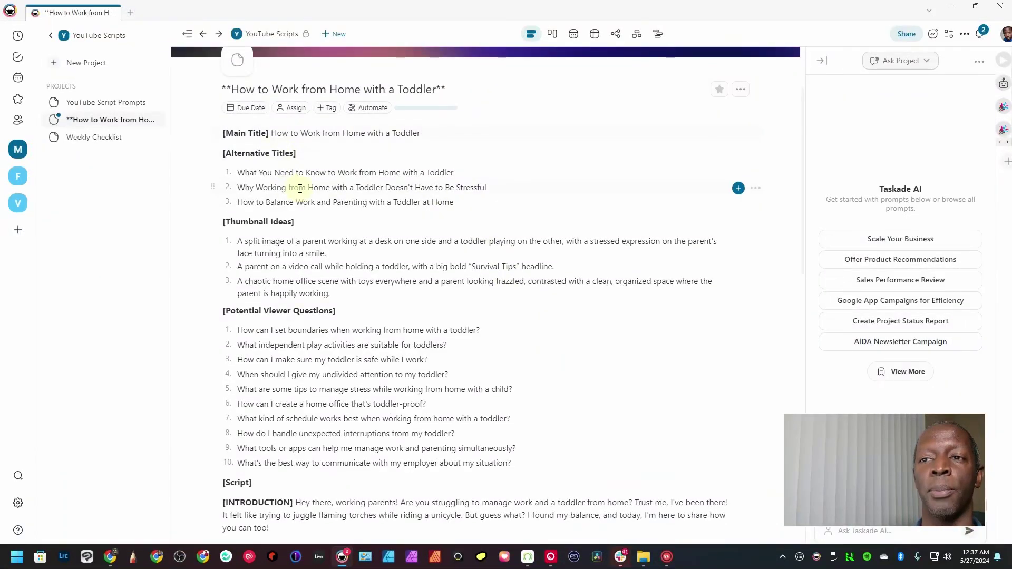
pyautogui.scroll(-2, 284, 237)
pyautogui.scroll(-1, 284, 258)
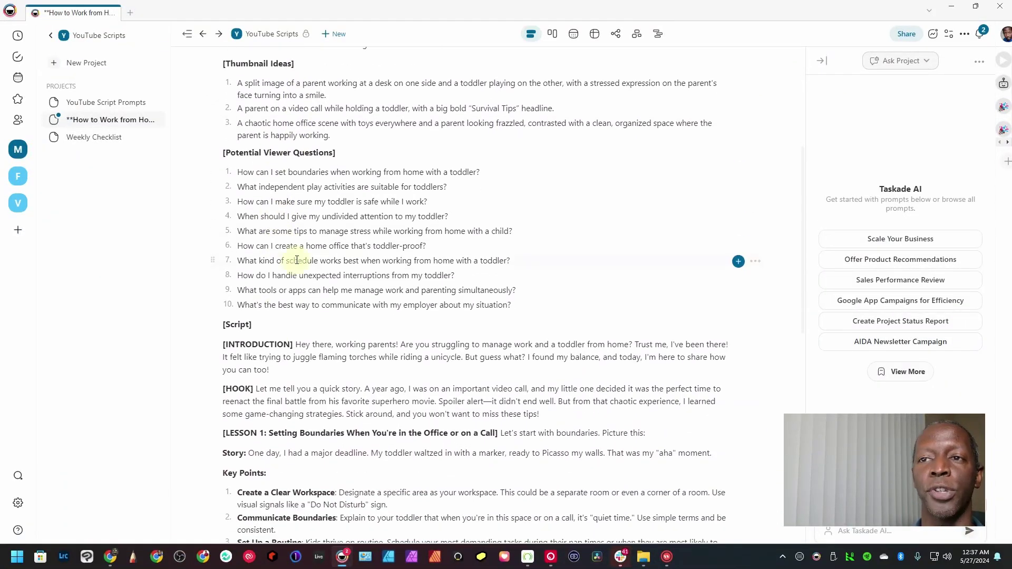
pyautogui.scroll(-2, 295, 316)
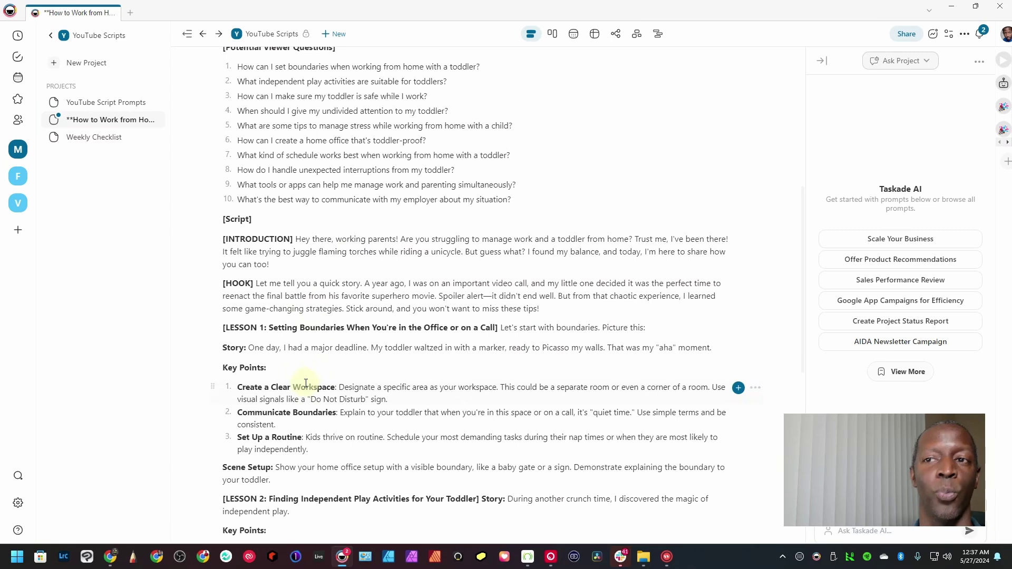
pyautogui.scroll(-2, 306, 383)
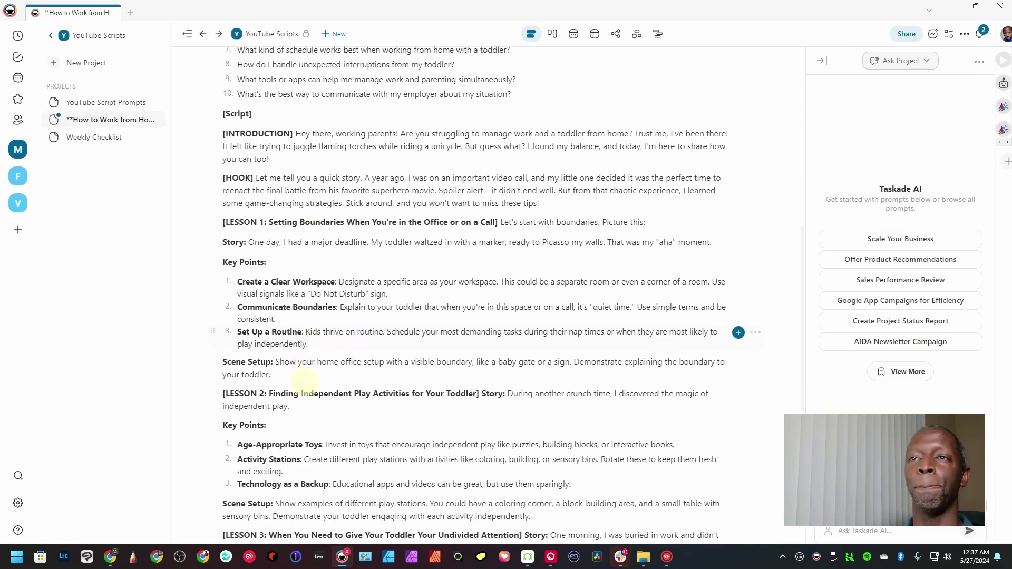
pyautogui.scroll(-1, 306, 383)
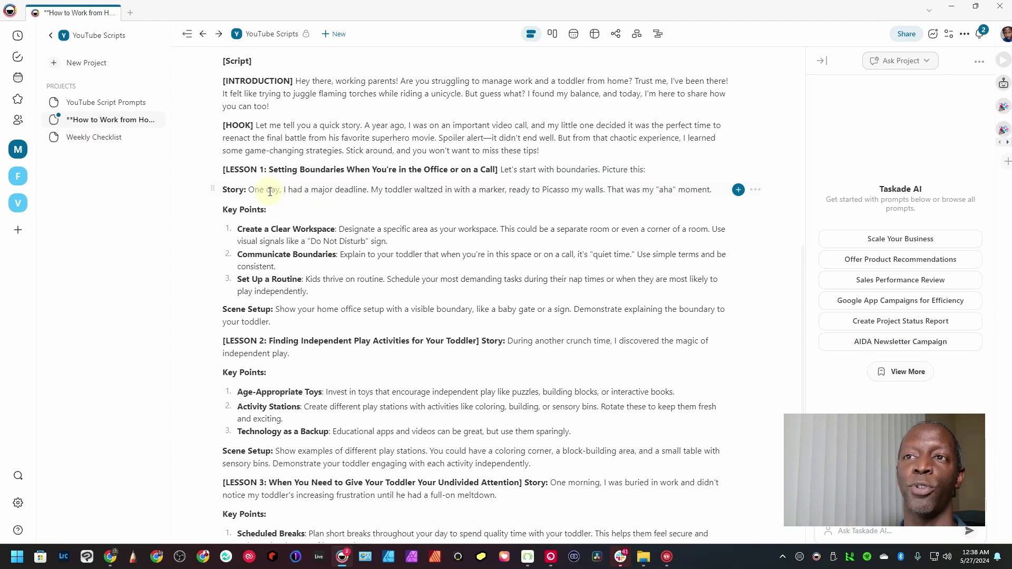
pyautogui.scroll(-1, 276, 203)
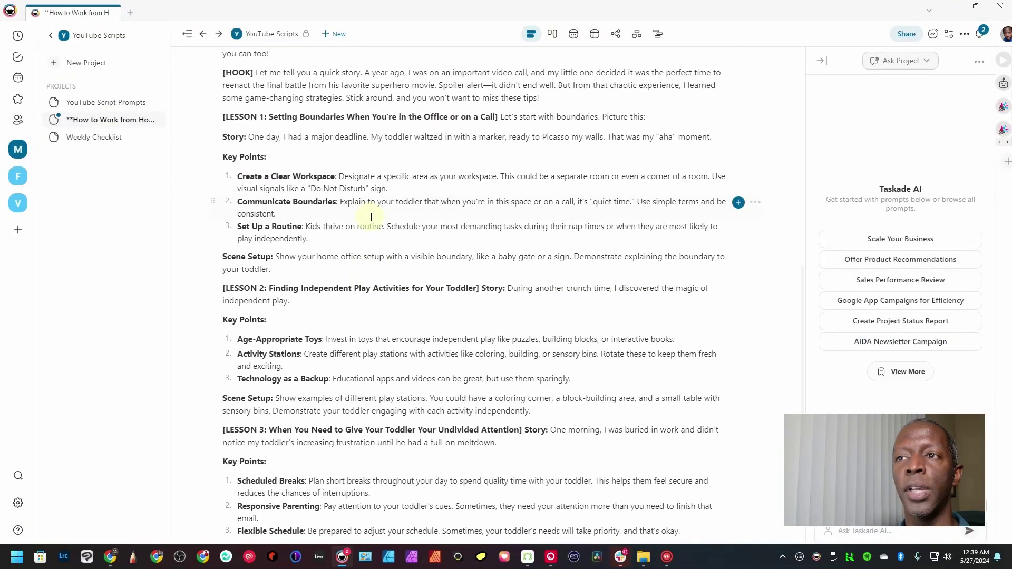
pyautogui.scroll(-1, 373, 253)
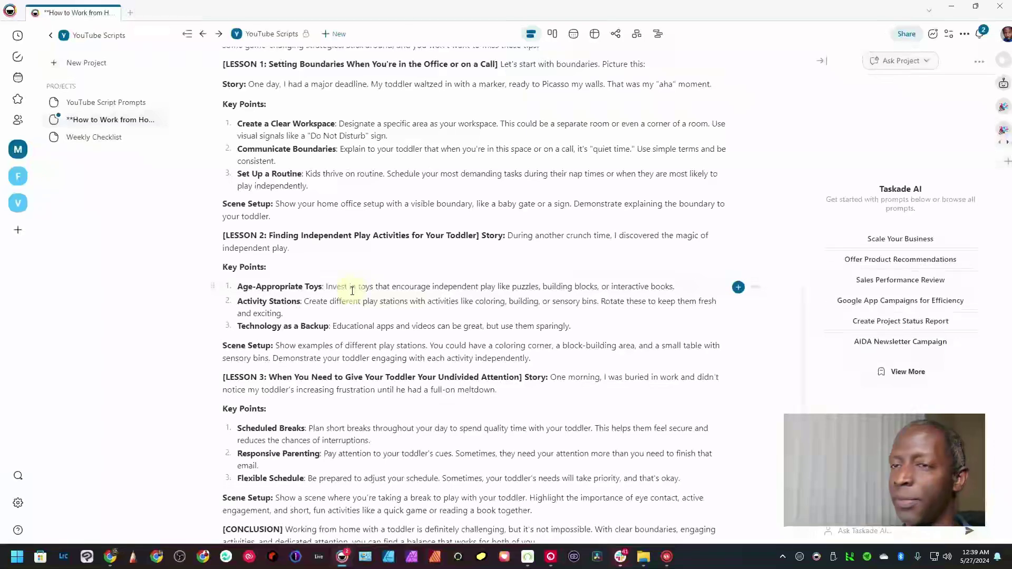
pyautogui.scroll(-1, 352, 290)
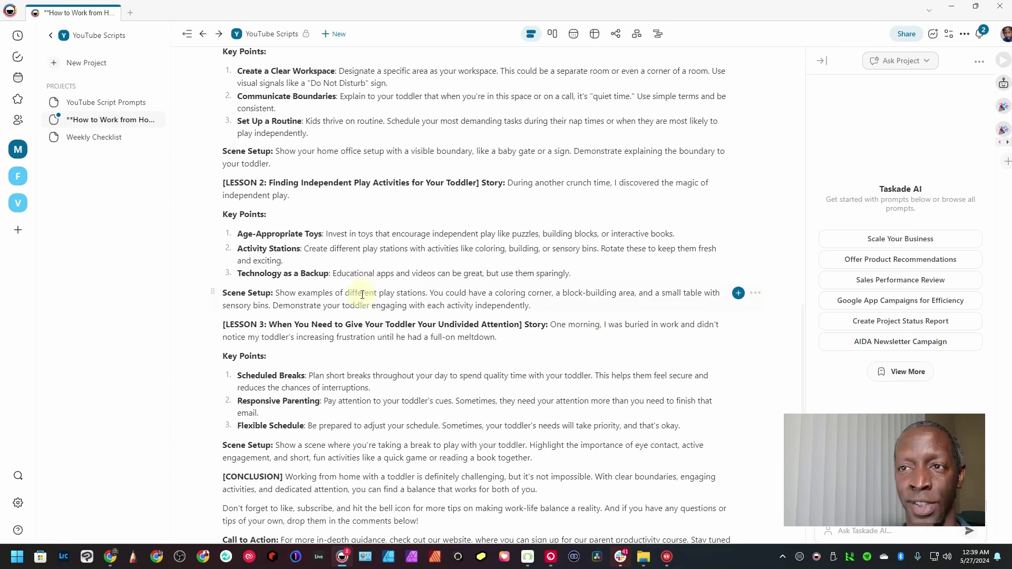
pyautogui.scroll(-1, 452, 287)
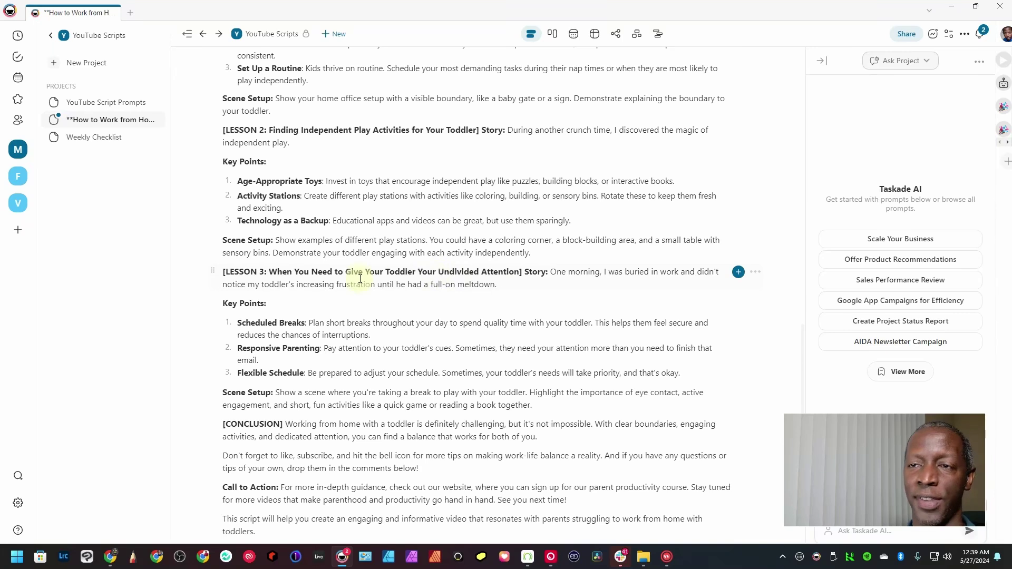
pyautogui.scroll(-1, 355, 276)
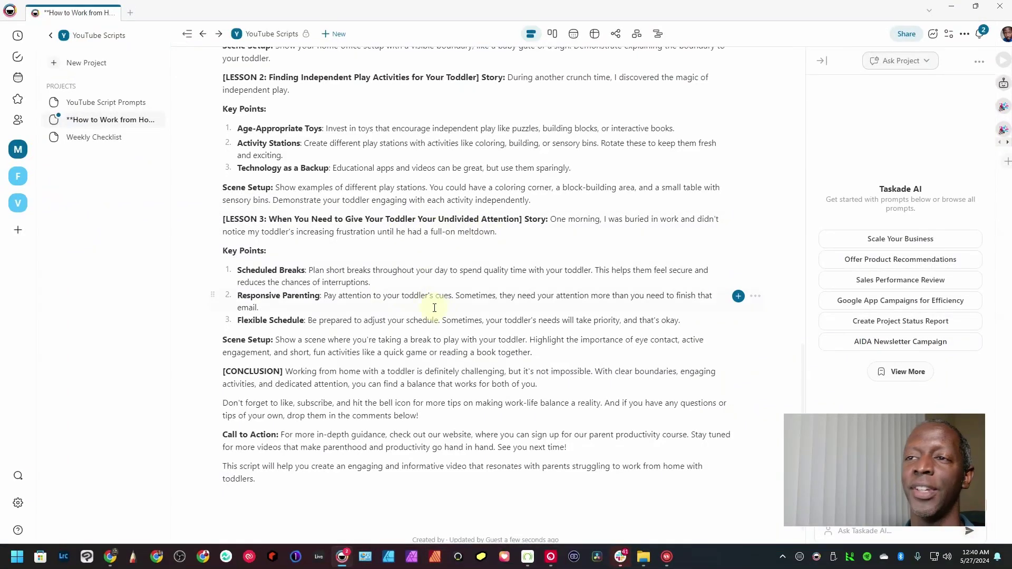
pyautogui.scroll(-1, 434, 307)
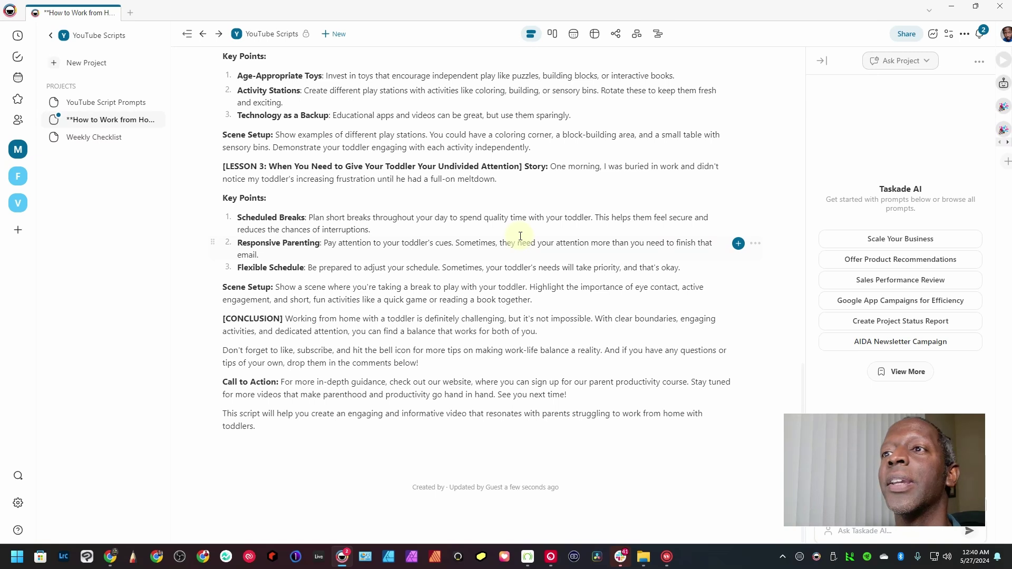
pyautogui.scroll(-1, 458, 251)
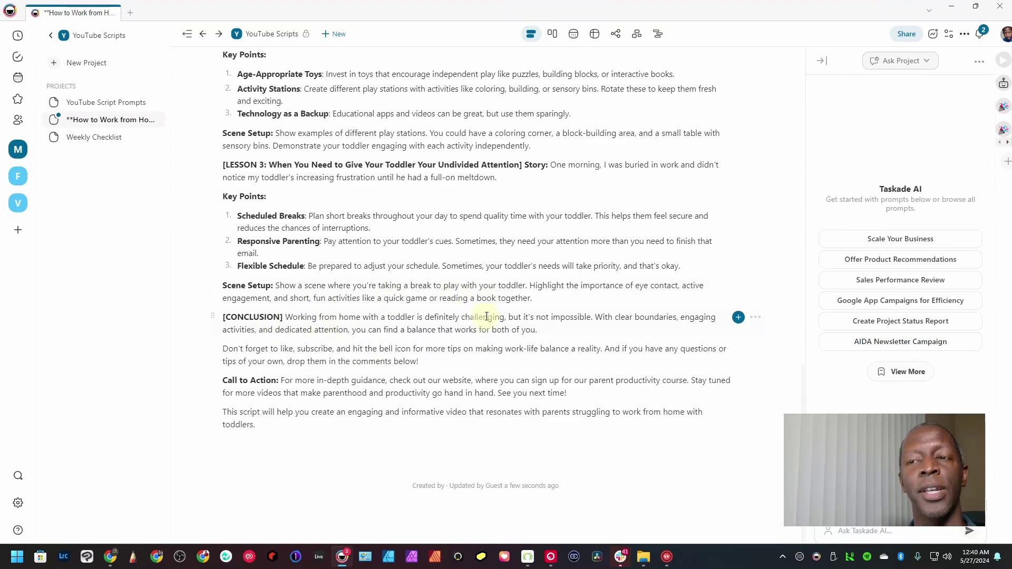
pyautogui.scroll(20, 487, 316)
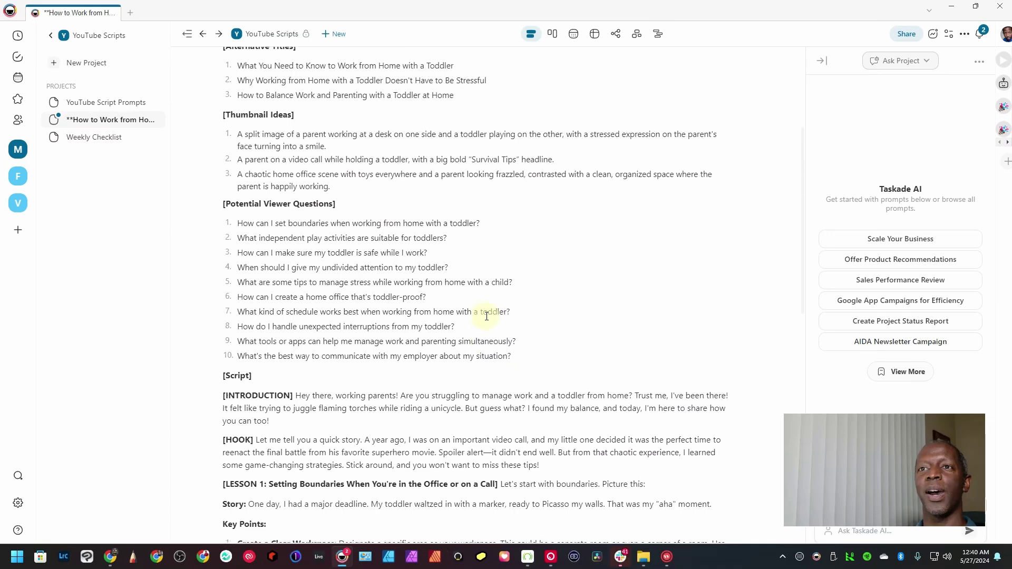
pyautogui.scroll(-3, 487, 316)
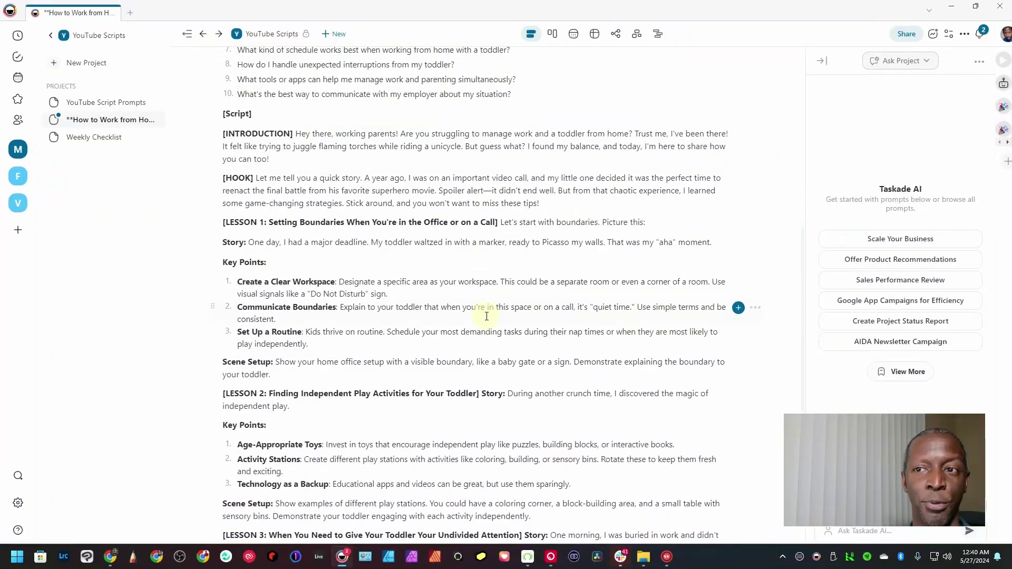
pyautogui.scroll(-6, 486, 316)
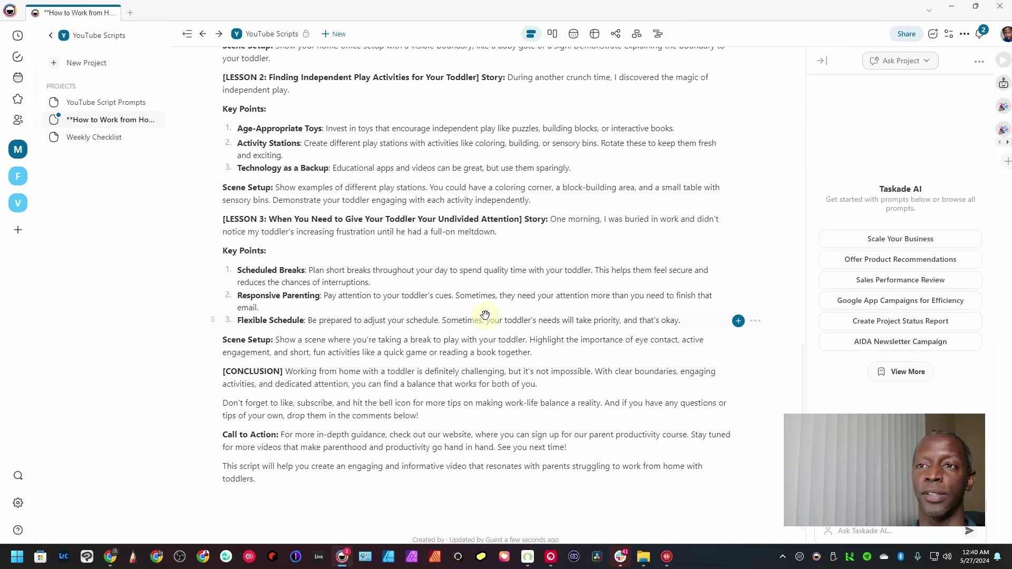
pyautogui.scroll(-1, 485, 315)
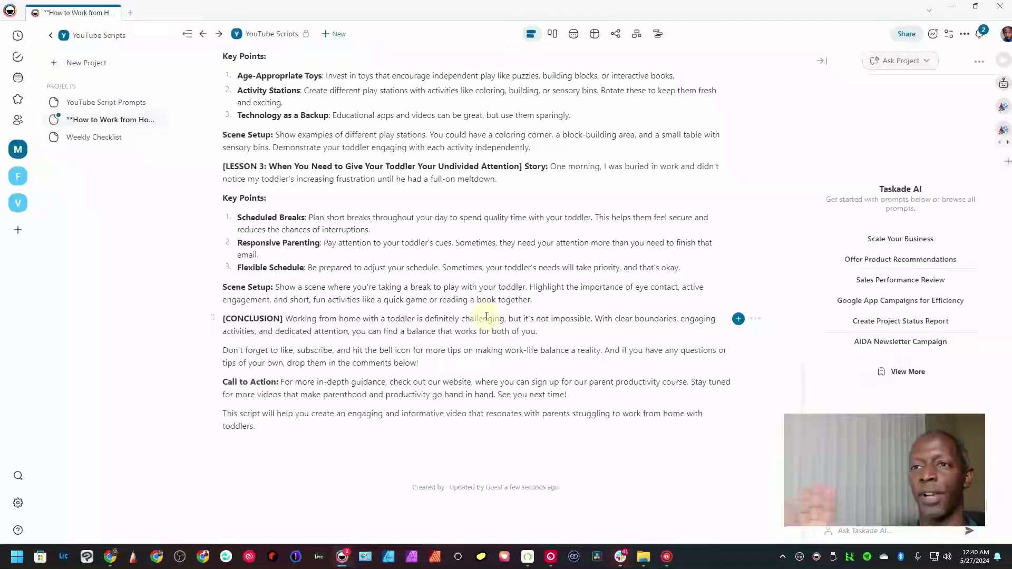
pyautogui.scroll(-1, 486, 316)
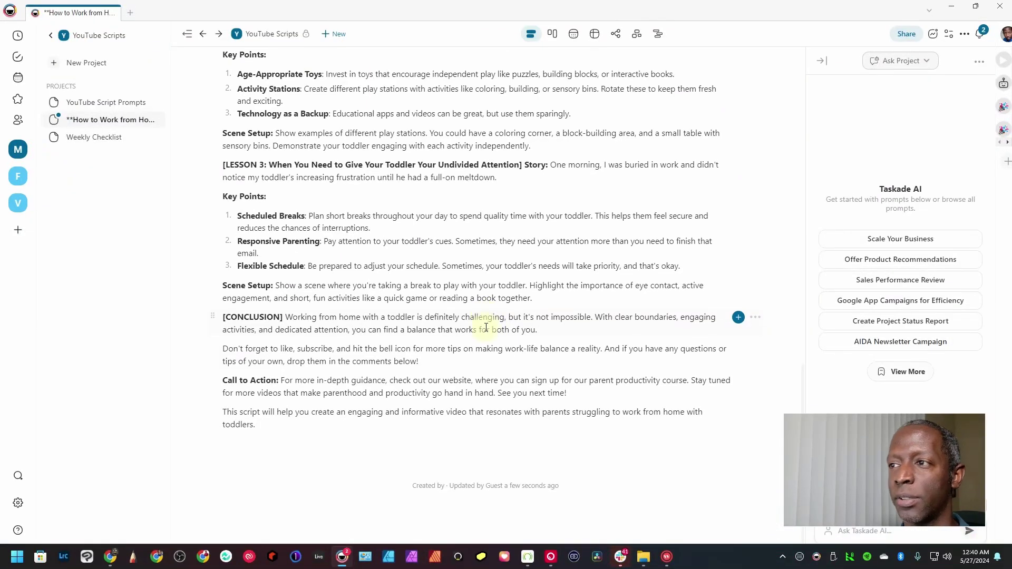